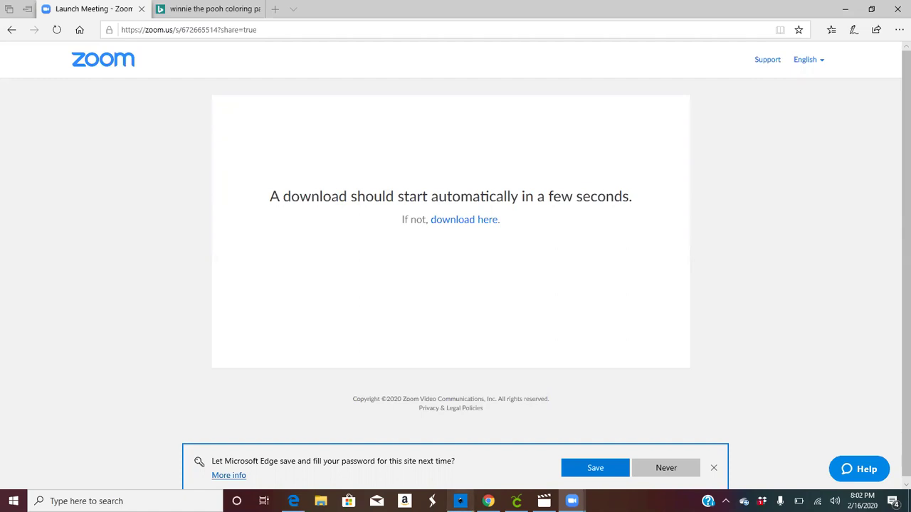
Switch to Chrome and look over the Shopkins Season 4 coloring pages.
left_click(460, 501)
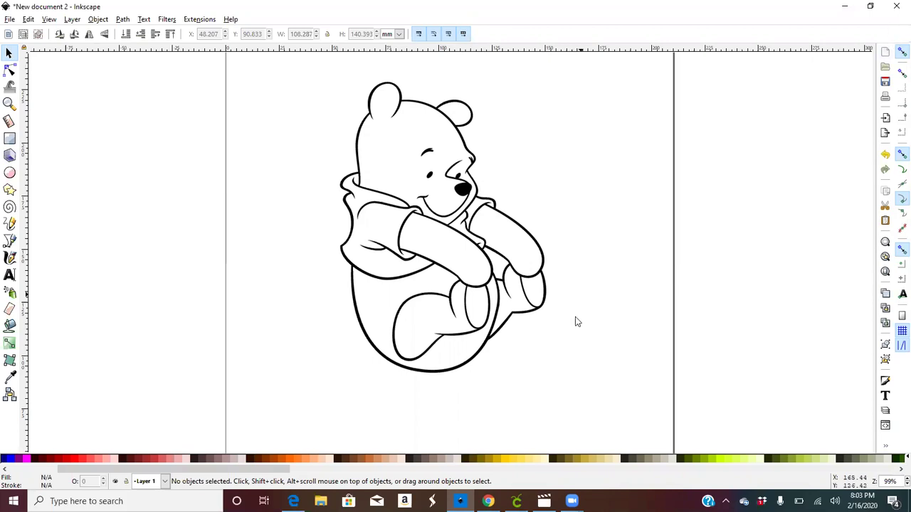
left_click(488, 501)
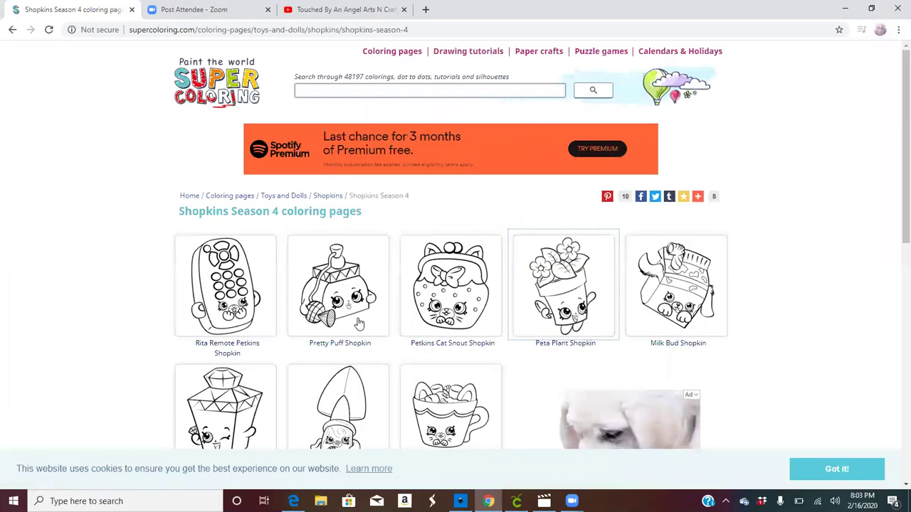
mouse_move(489, 501)
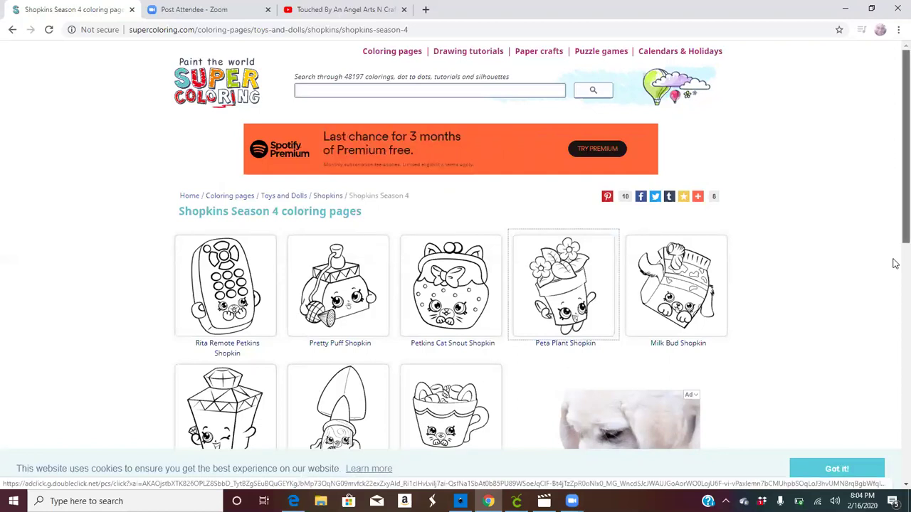
scroll(895, 285, "down", 2)
scroll(895, 299, "down", 2)
scroll(895, 368, "up", 4)
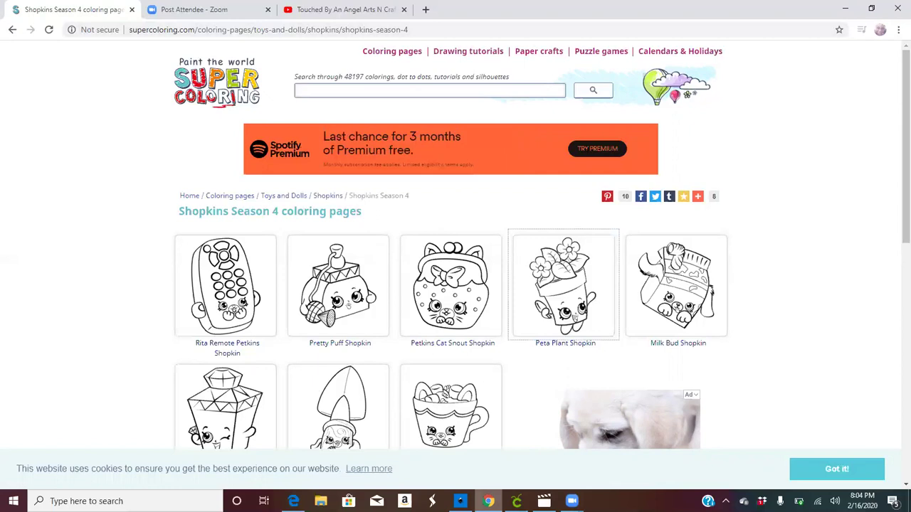
mouse_move(489, 501)
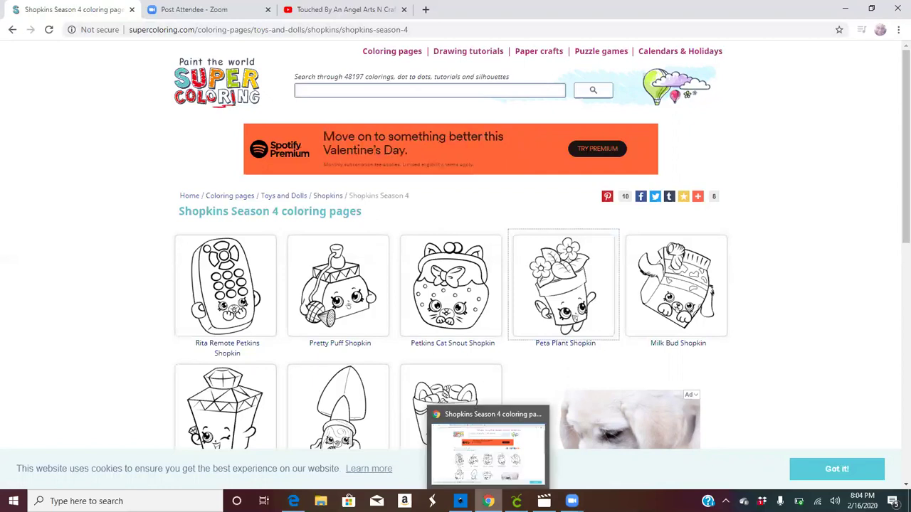
Switch to Edge and bring up the options for the first image in the Winnie the Pooh coloring page results.
mouse_move(293, 501)
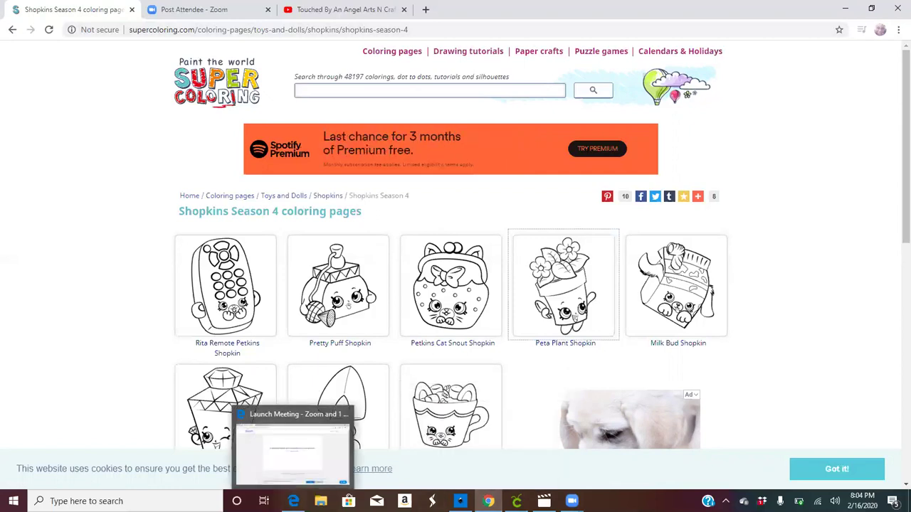
left_click(288, 447)
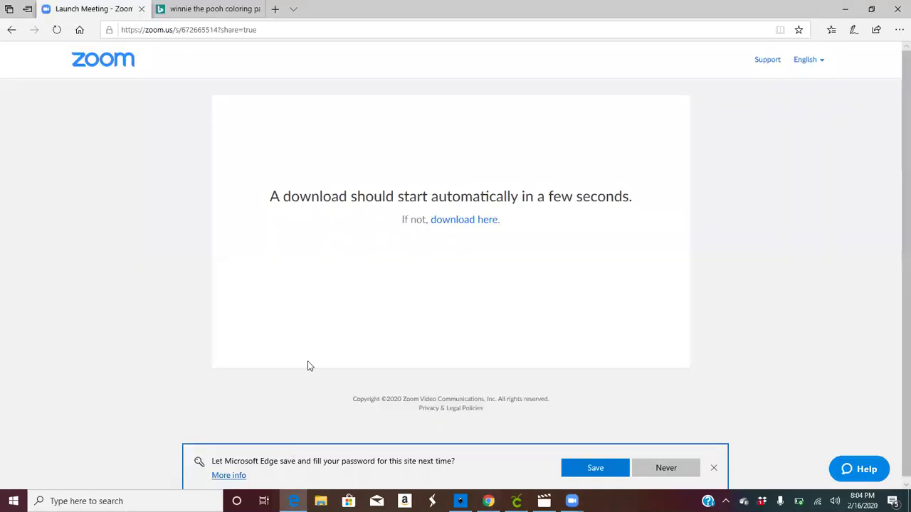
left_click(217, 10)
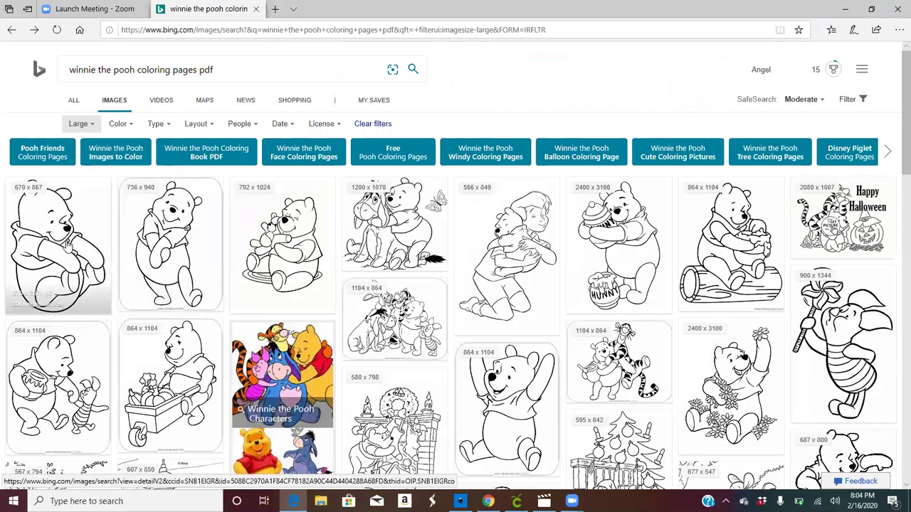
right_click(49, 238)
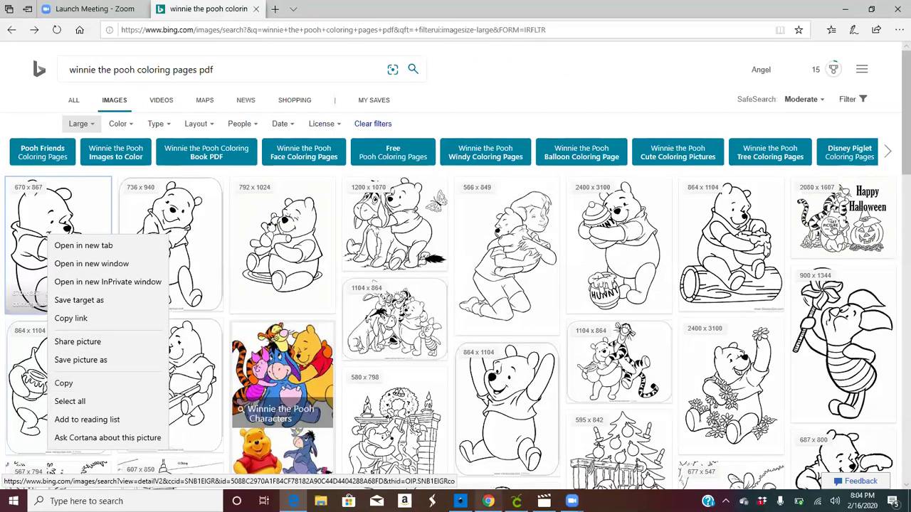
Switch to Inkscape and resize the Winnie the Pooh image freehand to about 113 mm wide and 132 mm high.
left_click(460, 501)
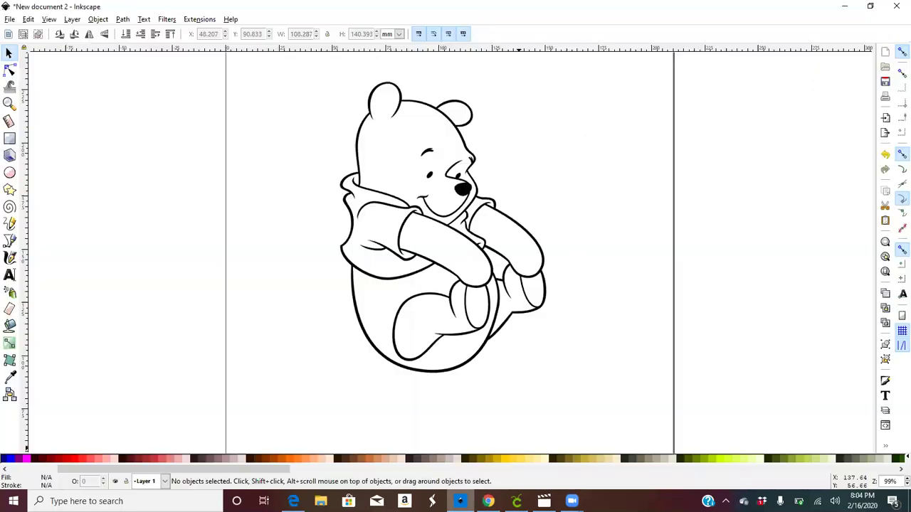
left_click(427, 242)
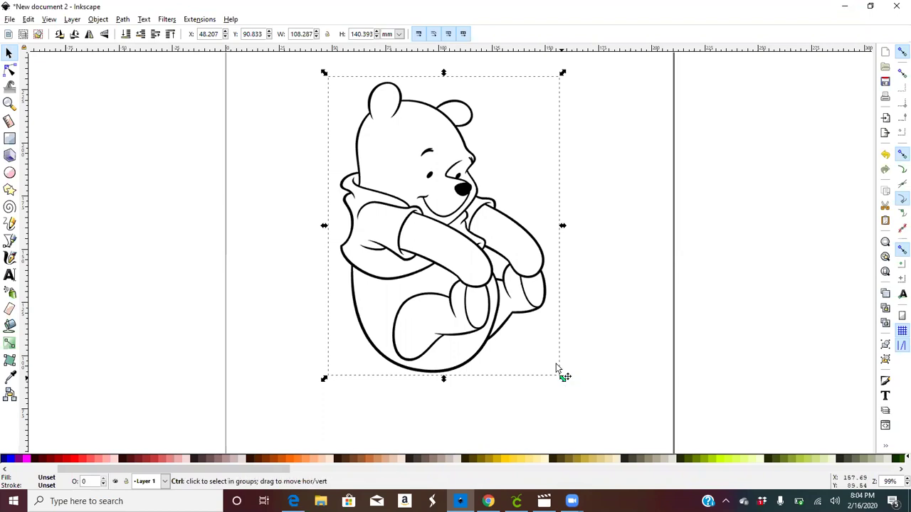
left_click_drag(569, 377, 565, 355)
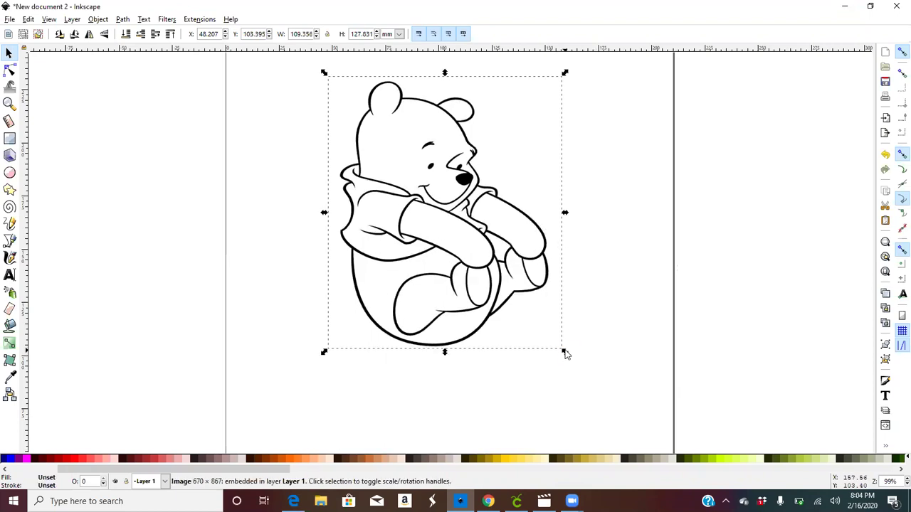
key("ctrl")
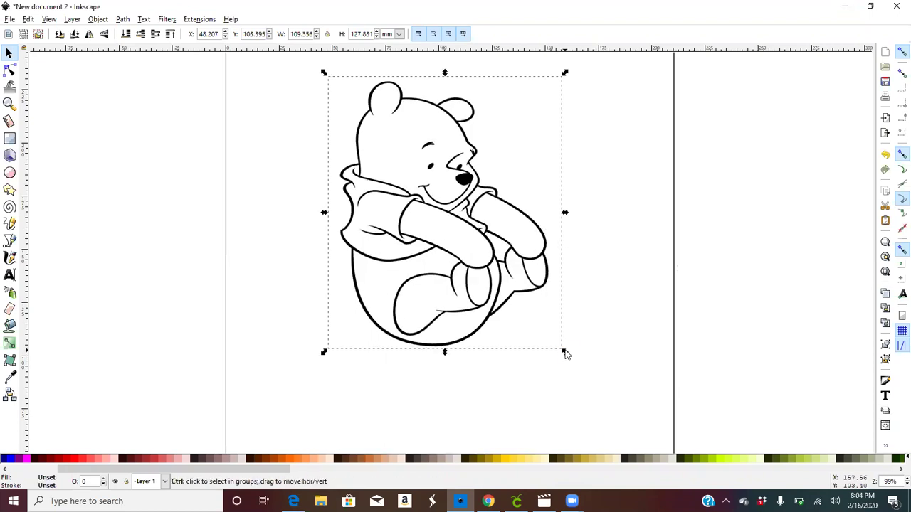
key("ctrl")
left_click_drag(566, 354, 623, 360)
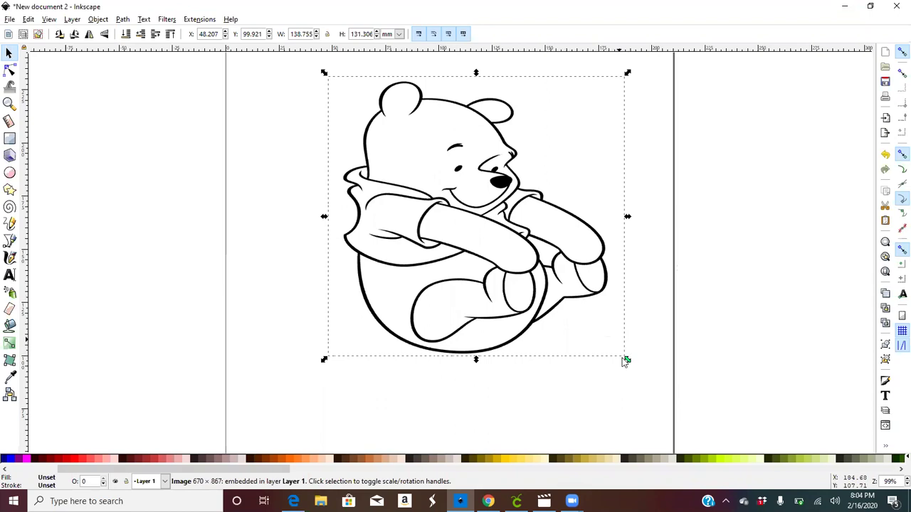
left_click_drag(620, 361, 597, 362)
left_click(516, 273)
left_click_drag(628, 361, 572, 363)
left_click(462, 386)
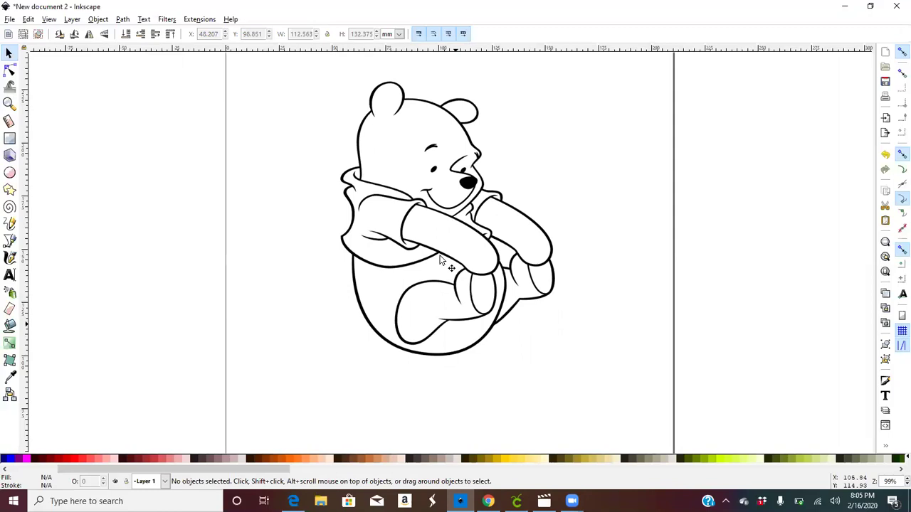
Trace the Pooh image with Trace Bitmap using Grays, 8 scans, stacked scans and background removal, and close the dialog.
left_click(439, 258)
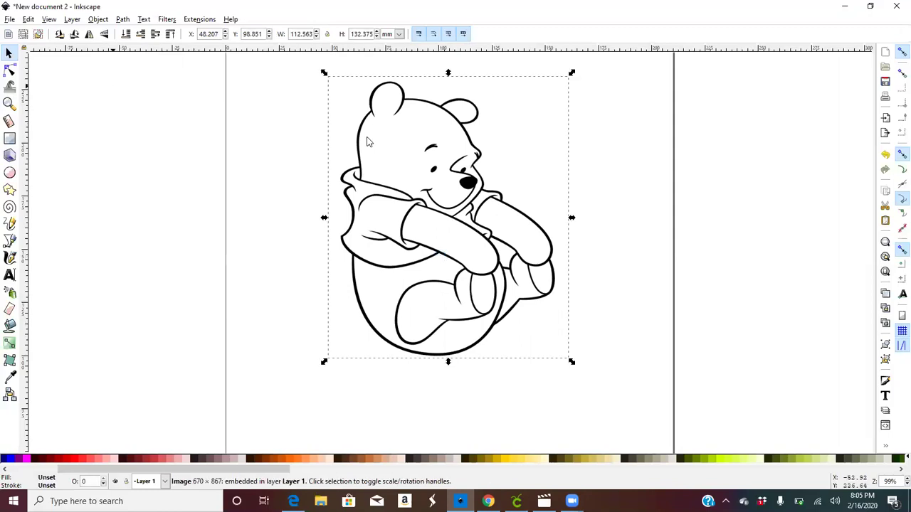
left_click(102, 19)
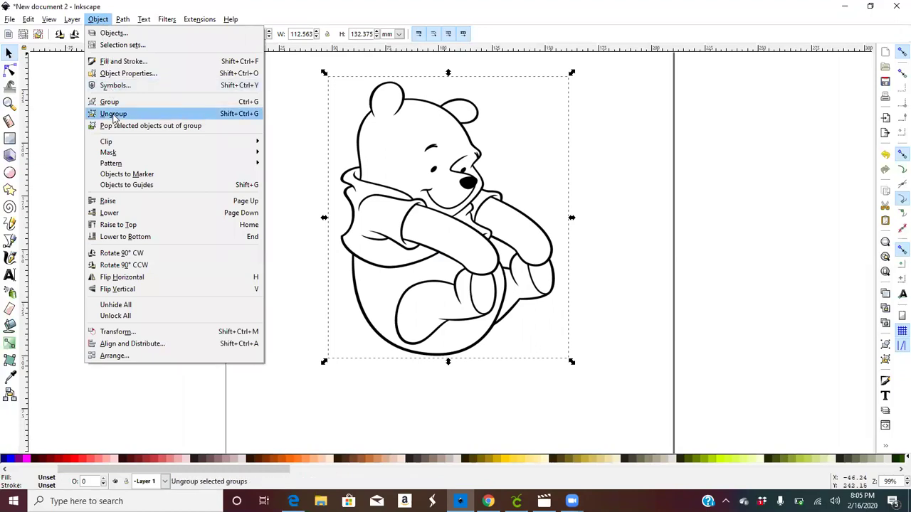
mouse_move(122, 19)
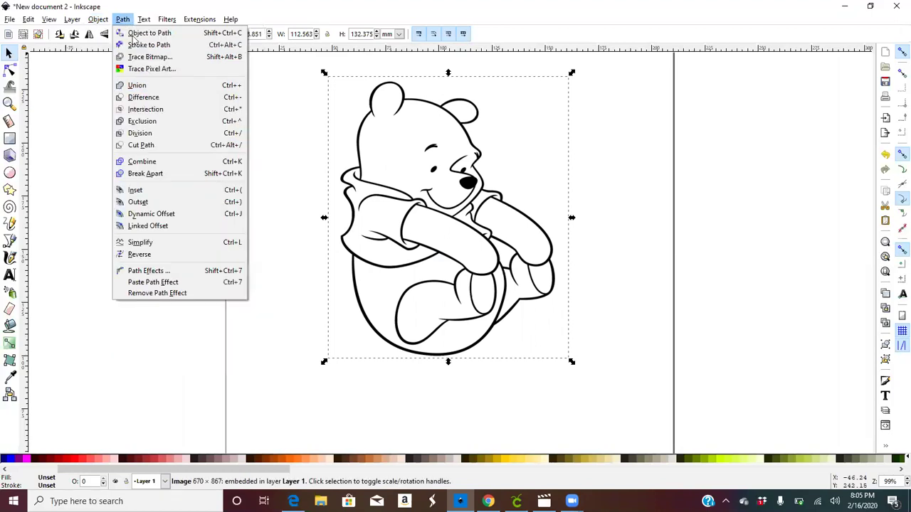
left_click(143, 57)
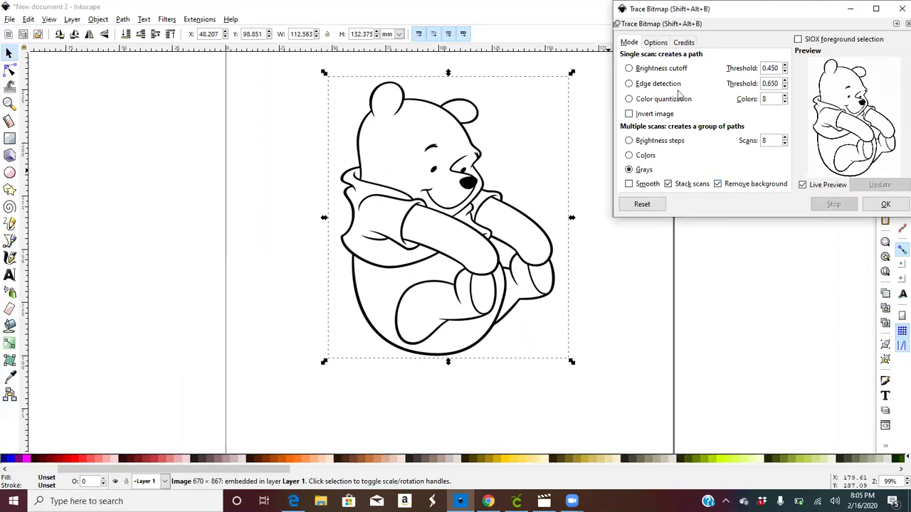
left_click(884, 208)
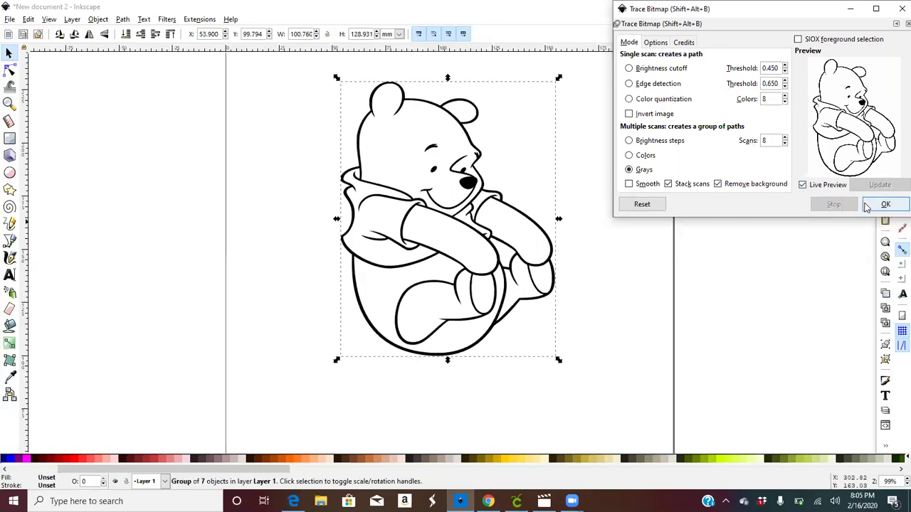
left_click(896, 25)
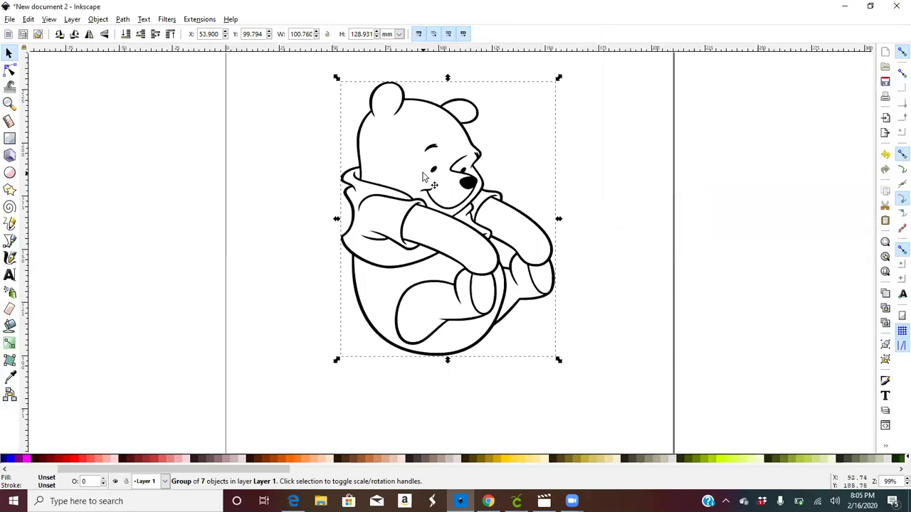
Move the traced group off the original image, past the page's right edge.
left_click(287, 198)
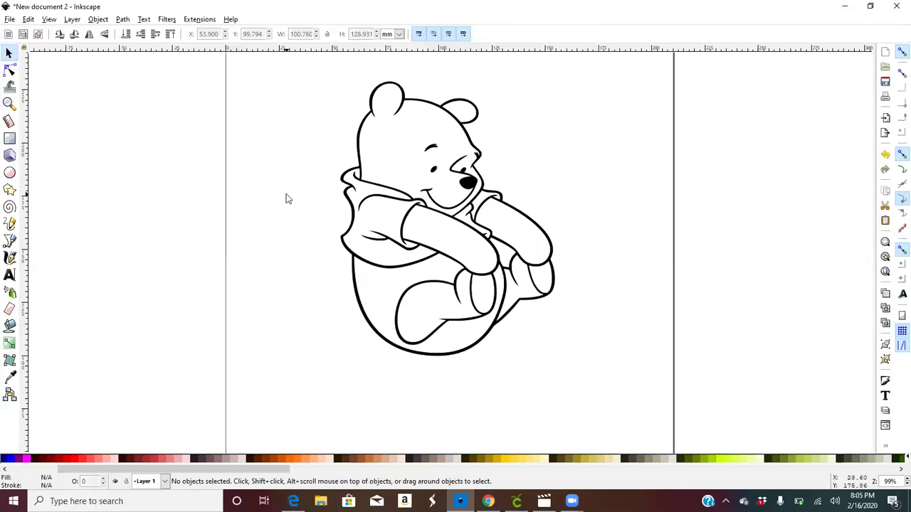
left_click(402, 204)
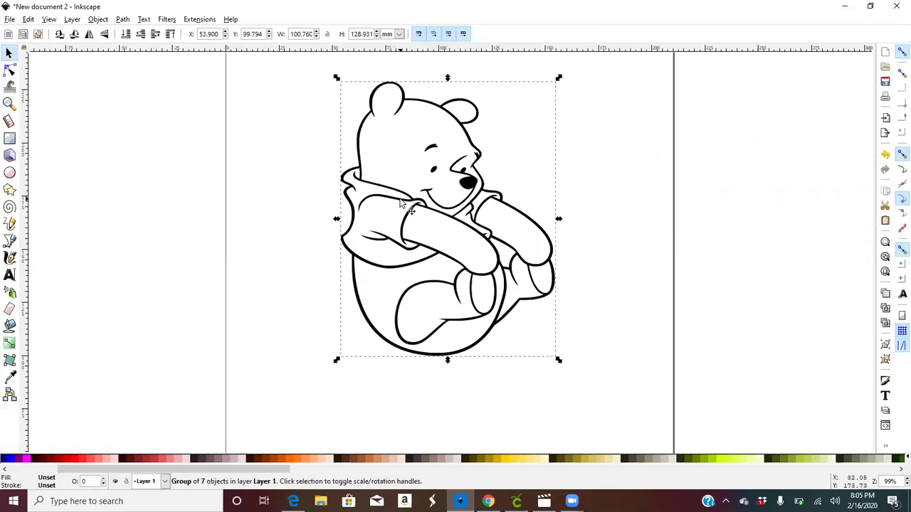
left_click_drag(372, 212, 701, 213)
Scale down the original Pooh image and move it off the page to the left.
left_click(458, 189)
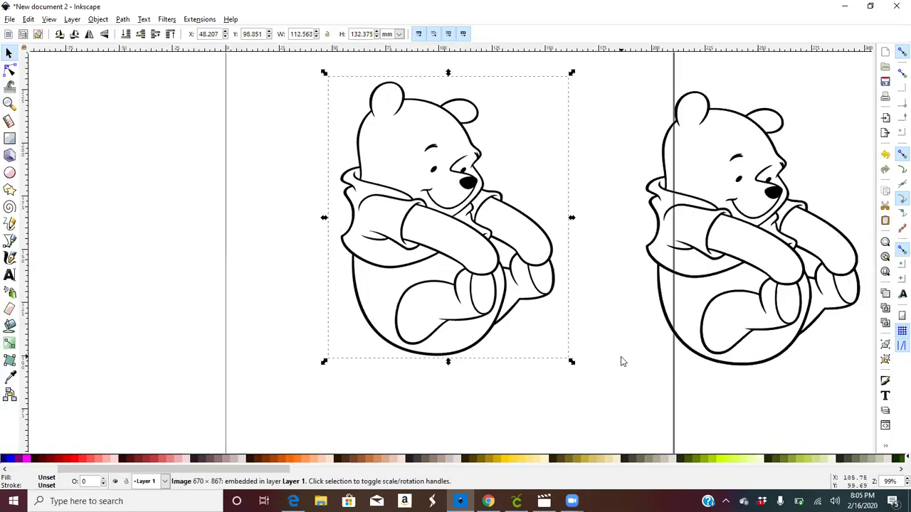
left_click_drag(575, 363, 523, 283)
left_click_drag(442, 224, 134, 176)
left_click_drag(131, 201, 132, 207)
Move the traced group back onto the middle of the page and ungroup it.
left_click_drag(700, 234, 395, 237)
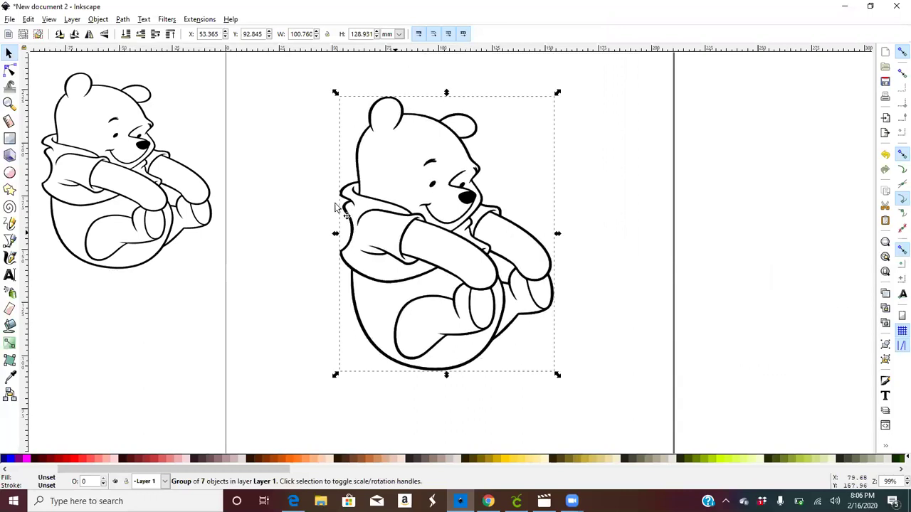
left_click(104, 20)
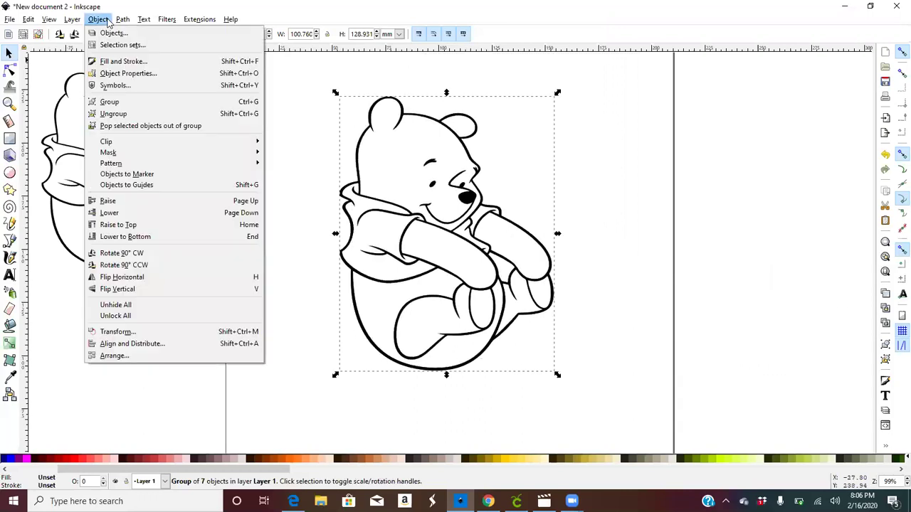
left_click(113, 114)
left_click(283, 188)
left_click_drag(423, 228, 360, 247)
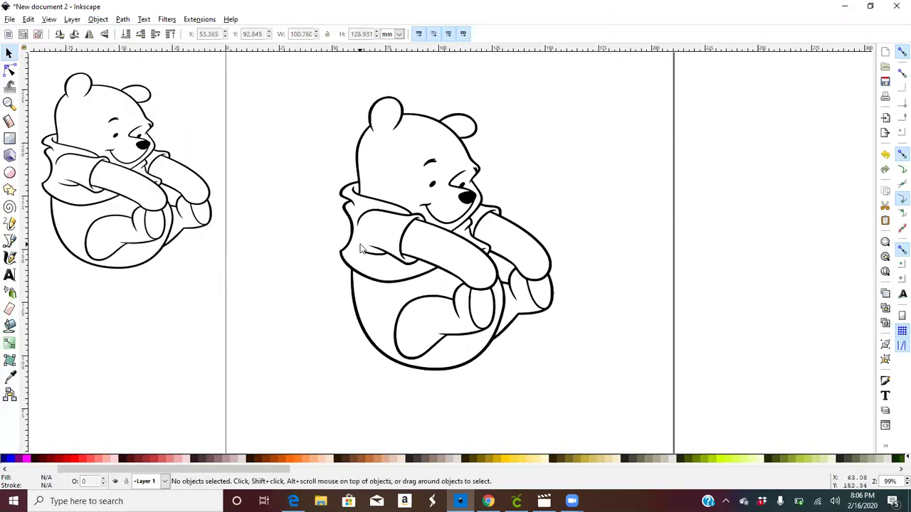
Pull the topmost black Pooh path off the traced stack, down toward the page's left edge.
left_click(354, 258)
key("ctrl+d")
left_click_drag(396, 269, 251, 334)
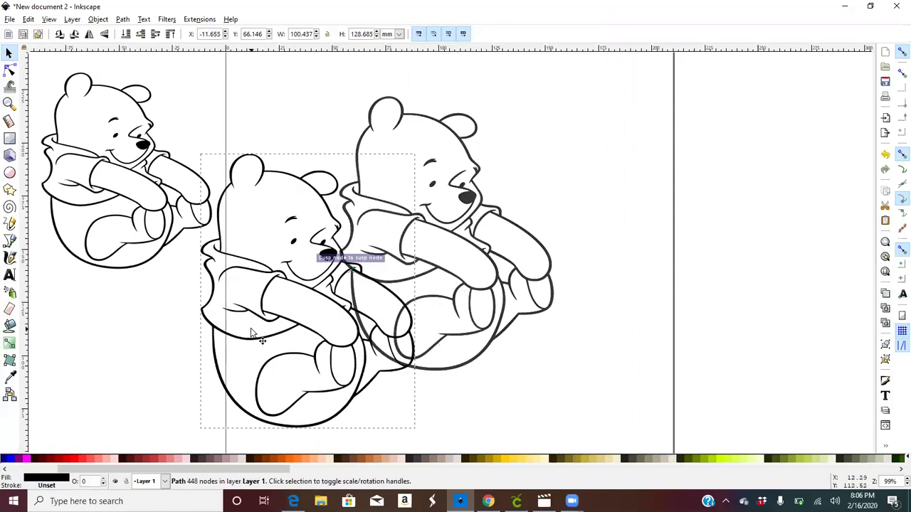
Delete the six remaining gray Pooh paths of the traced stack one by one.
left_click(498, 277)
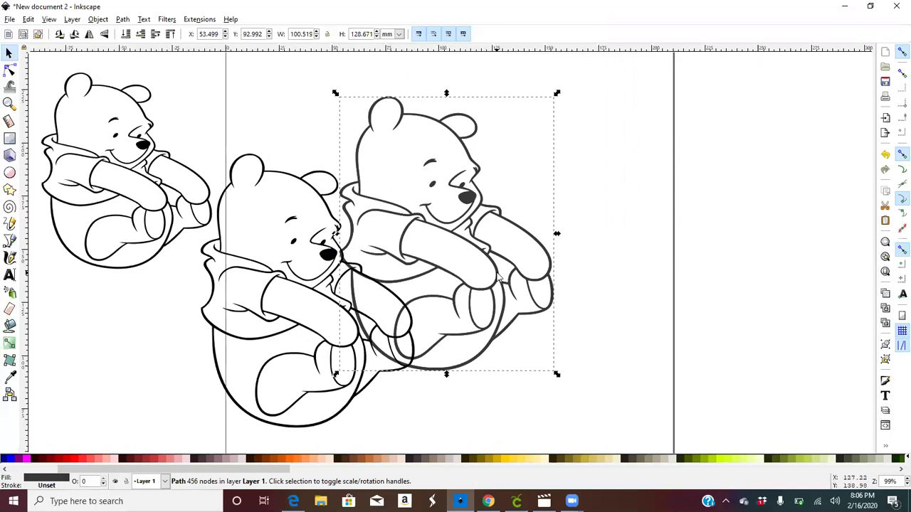
key("Escape")
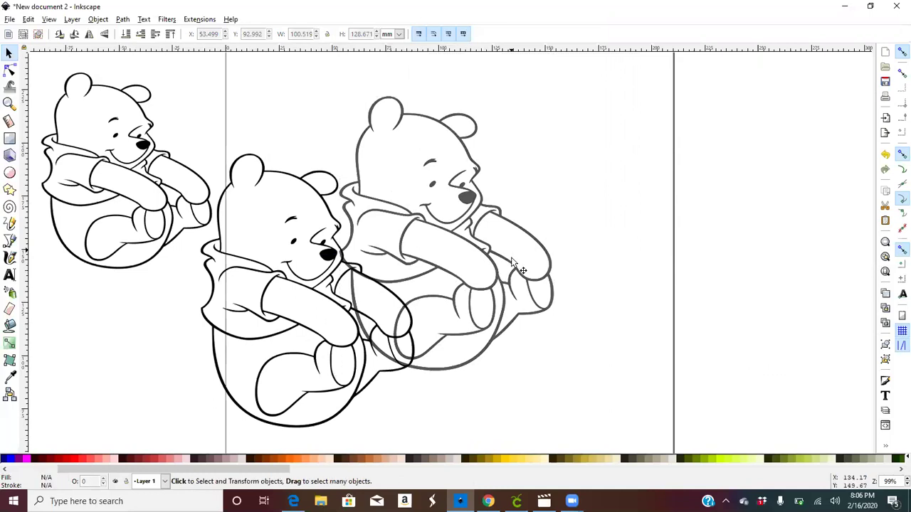
left_click(512, 263)
key("Escape")
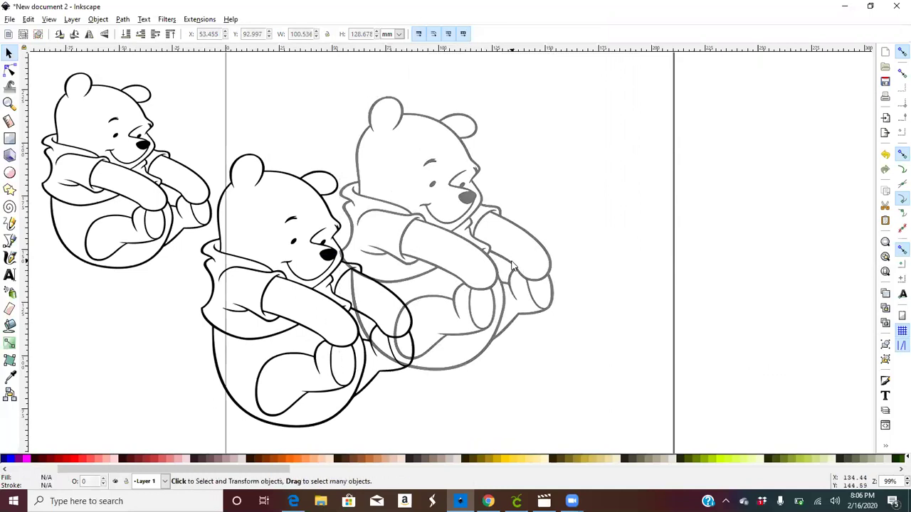
left_click(506, 261)
key("Escape")
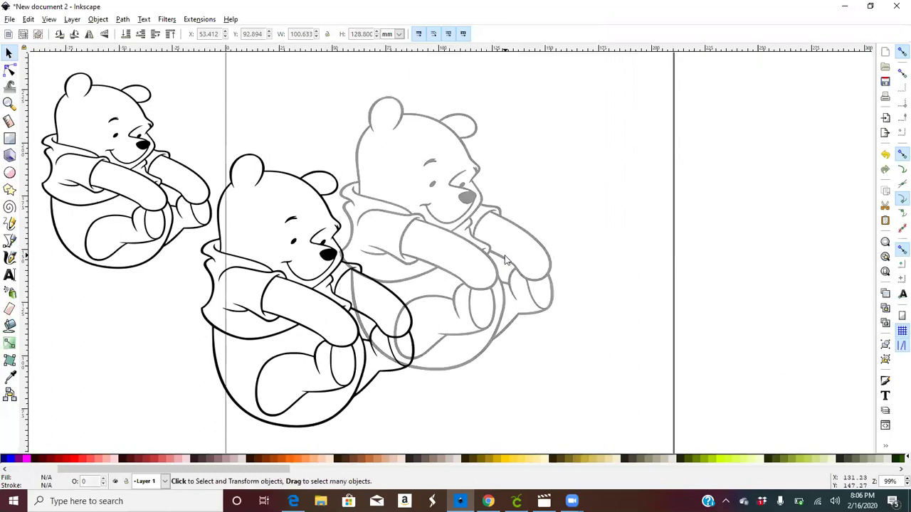
left_click(505, 261)
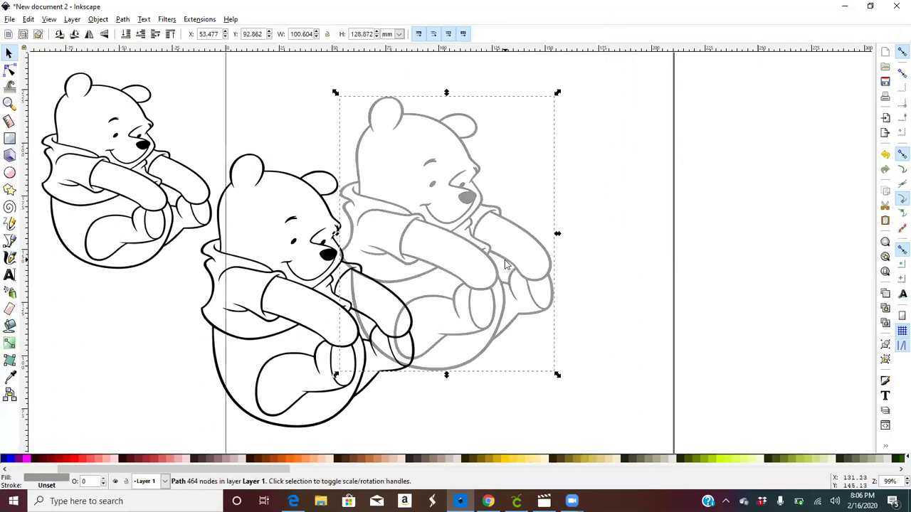
key("Escape")
left_click(504, 258)
key("Escape")
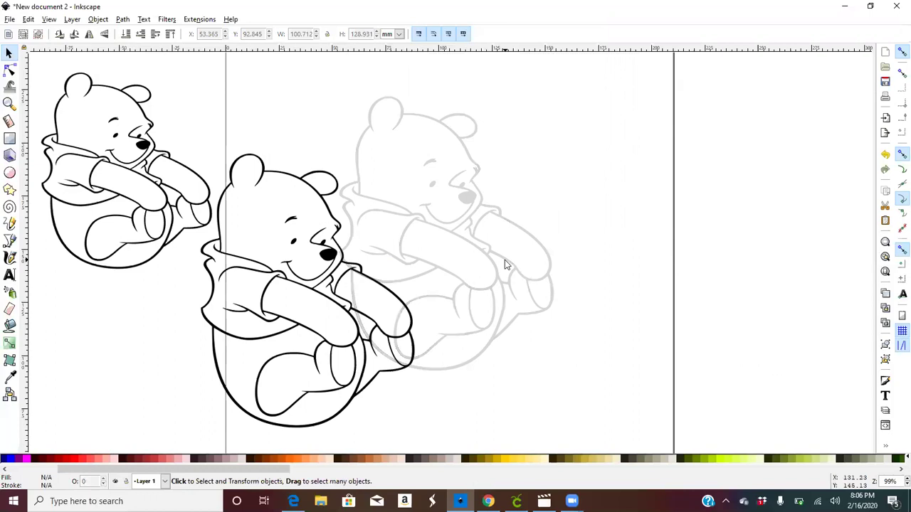
left_click(504, 259)
key("Delete")
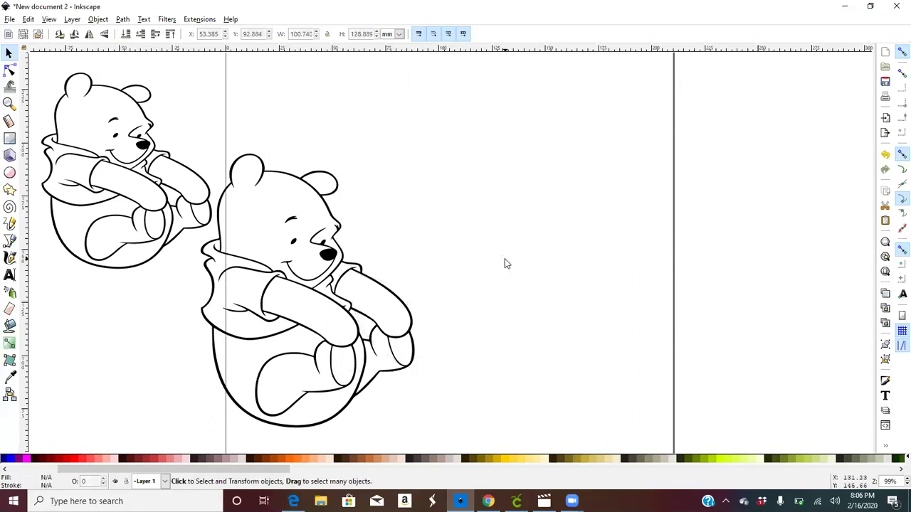
Move the black Pooh outline from the page's left edge to the middle of the page.
left_click_drag(304, 290, 462, 227)
left_click(291, 244)
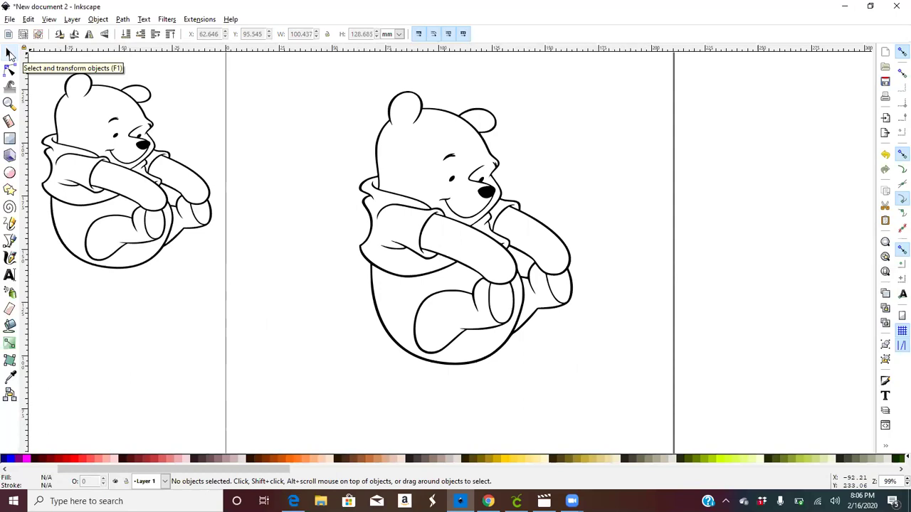
Bucket-fill the shirt body, the collar area under the chin and the far sleeve of the centred Pooh with red.
left_click(9, 326)
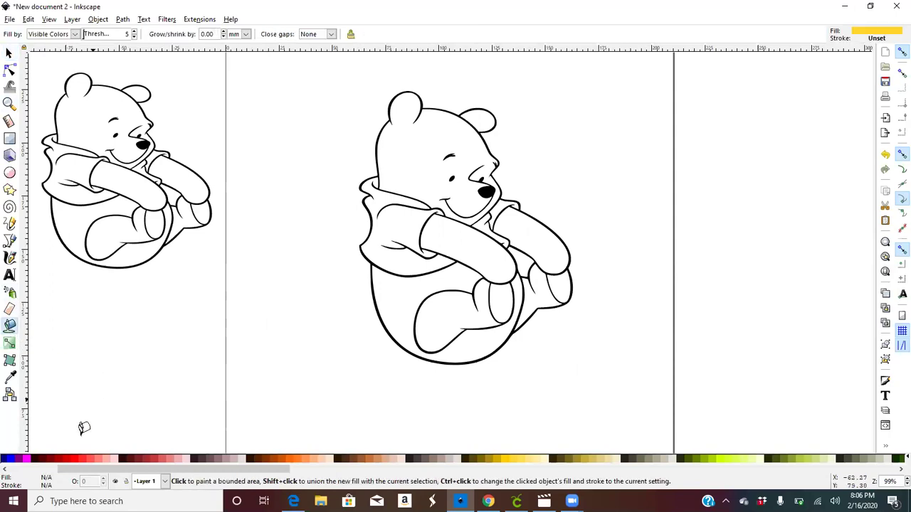
left_click(77, 460)
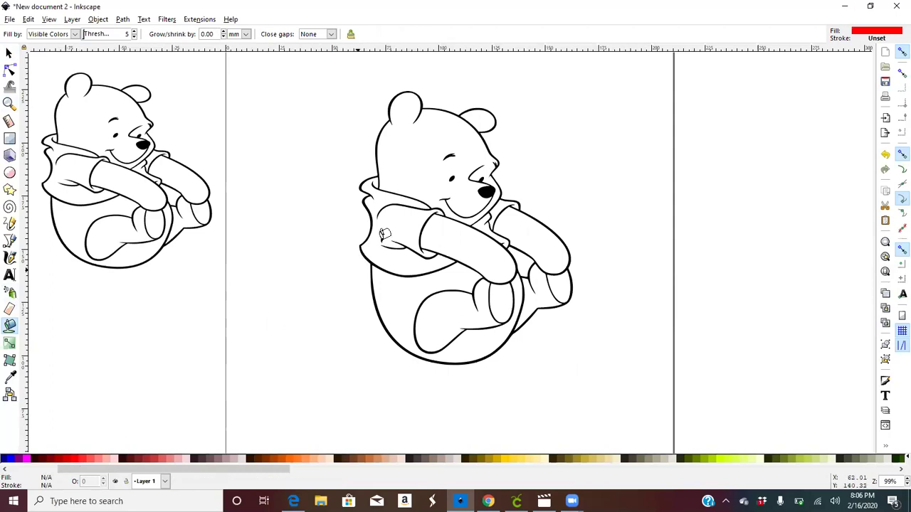
left_click(399, 217)
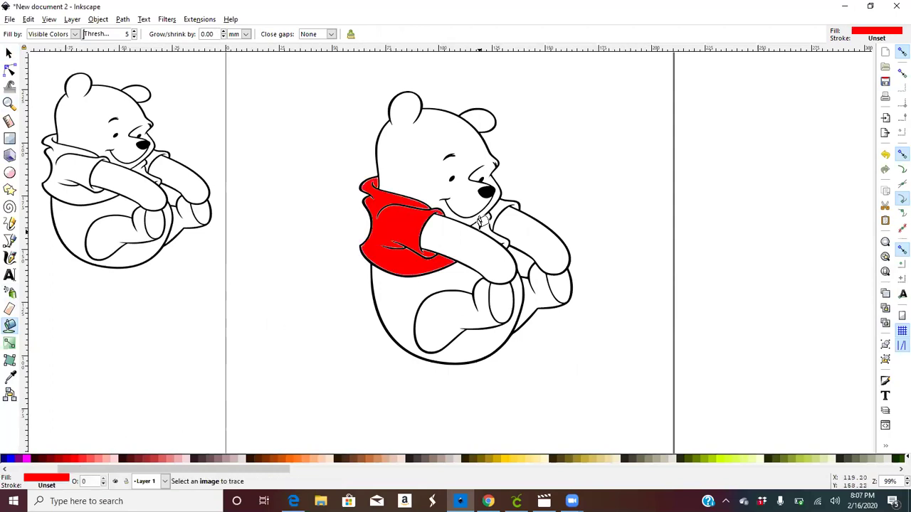
left_click(487, 226)
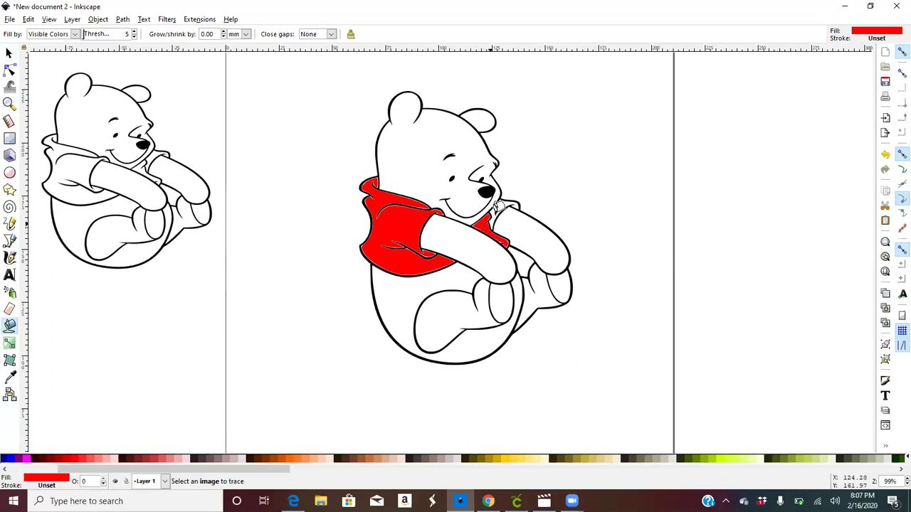
left_click(503, 205)
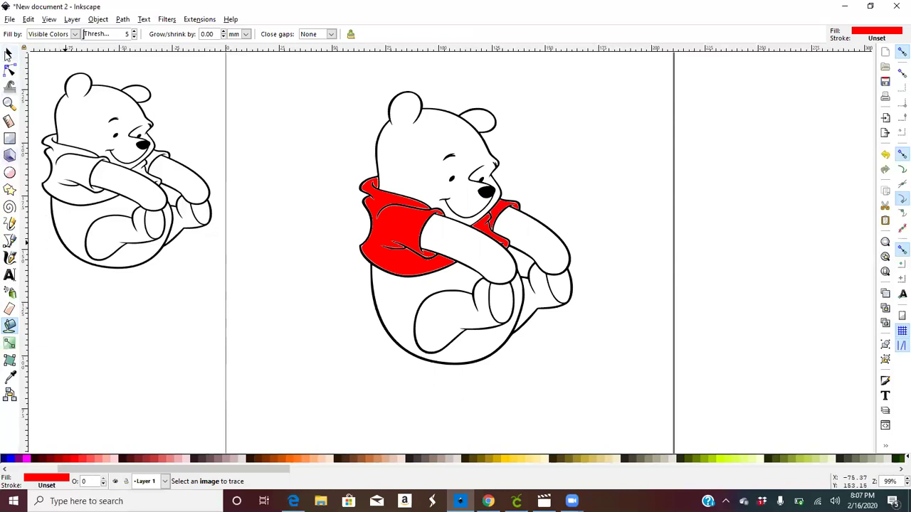
Select the three red shirt pieces and merge them into one path with Union.
left_click(9, 53)
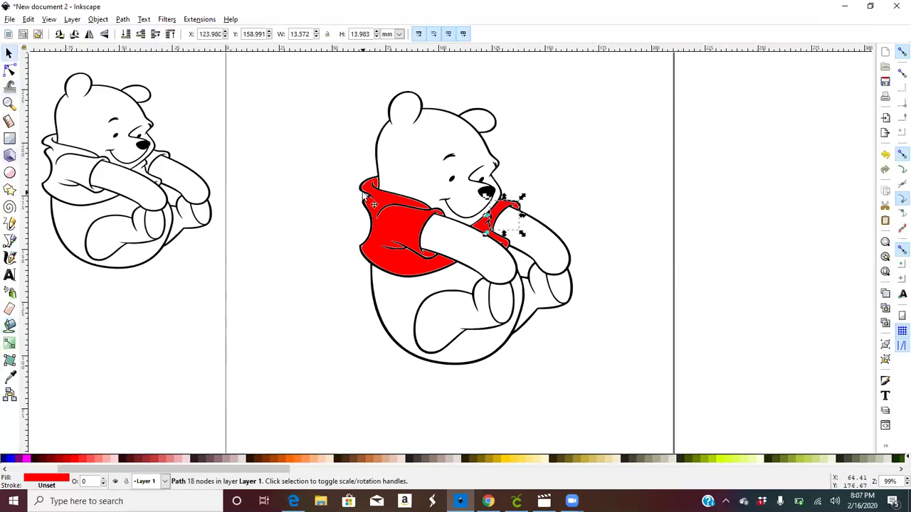
left_click(288, 206)
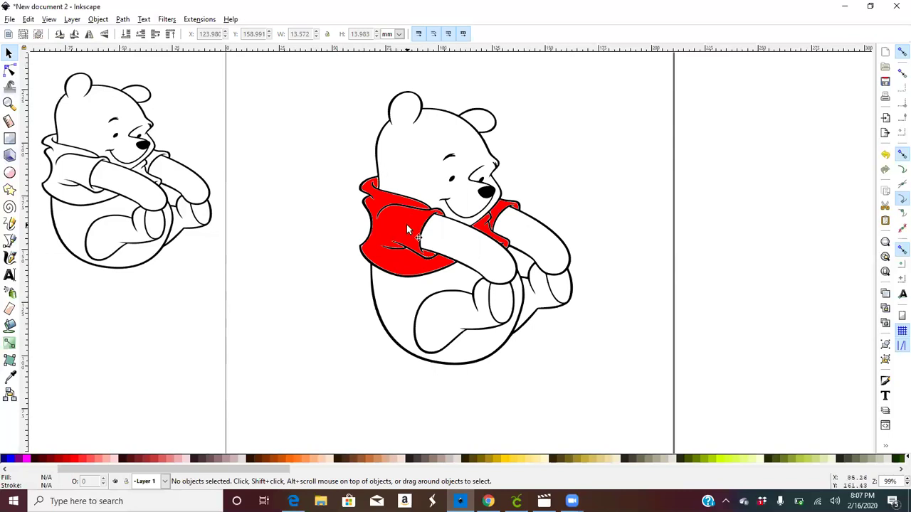
key("ctrl")
key("shift")
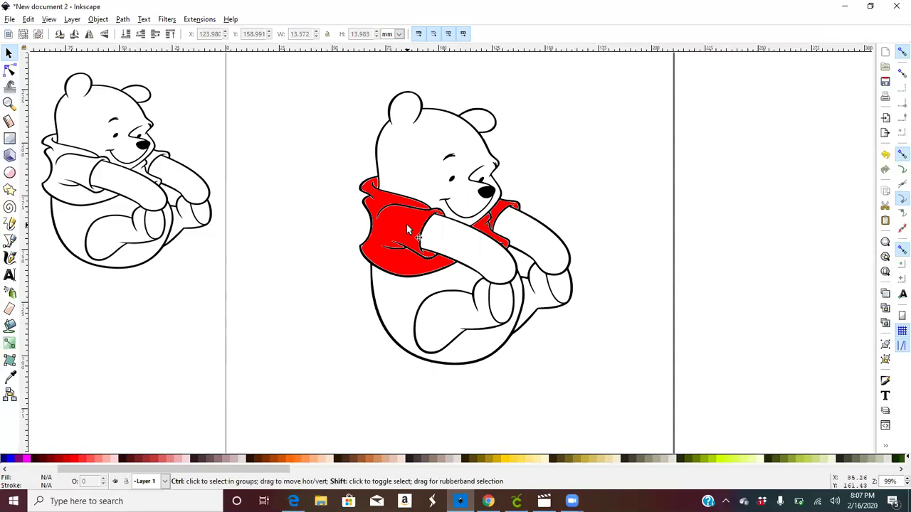
left_click(408, 229, "ctrl+shift")
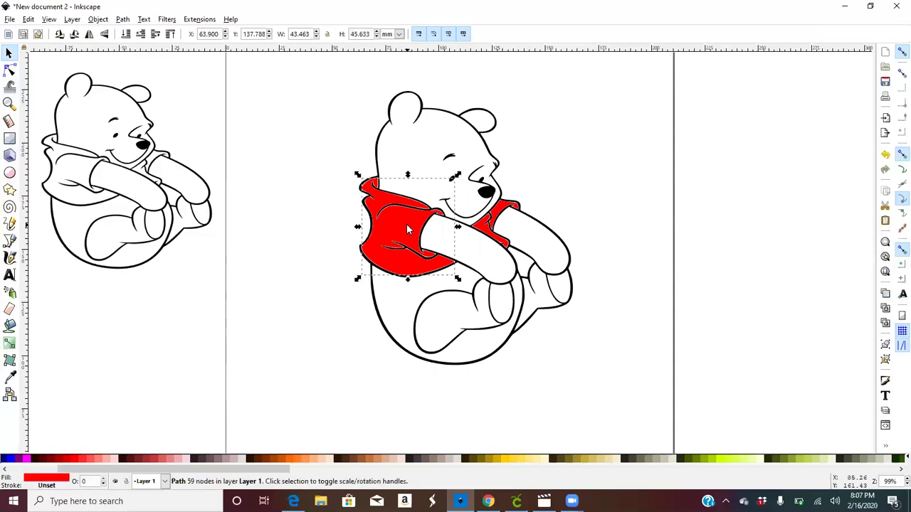
left_click(499, 224, "ctrl+shift")
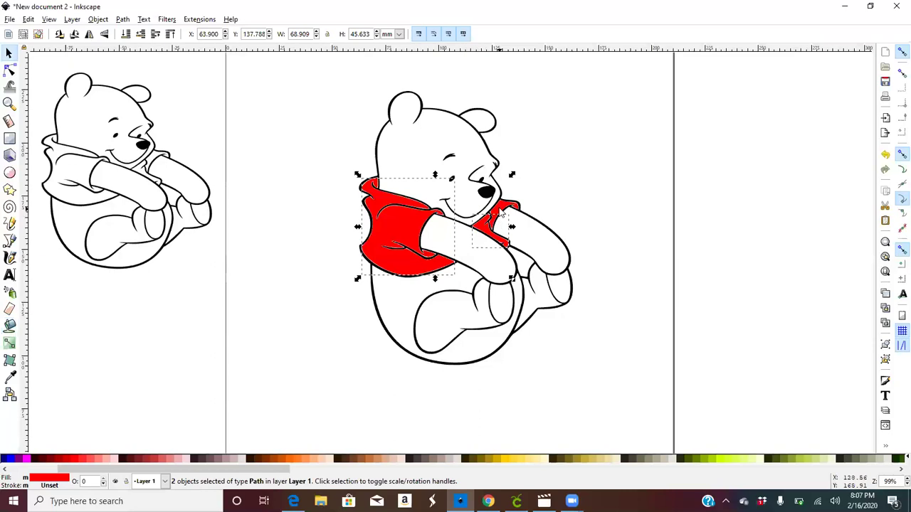
left_click(123, 22)
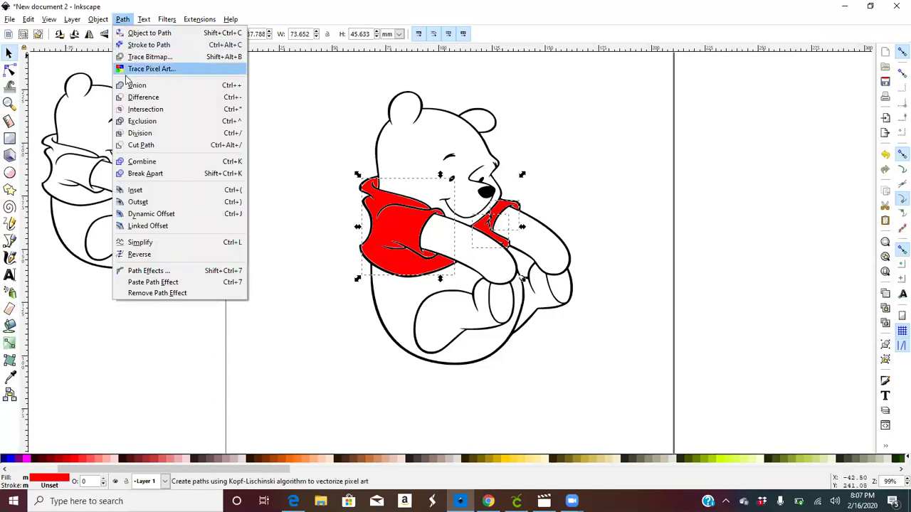
left_click(135, 85)
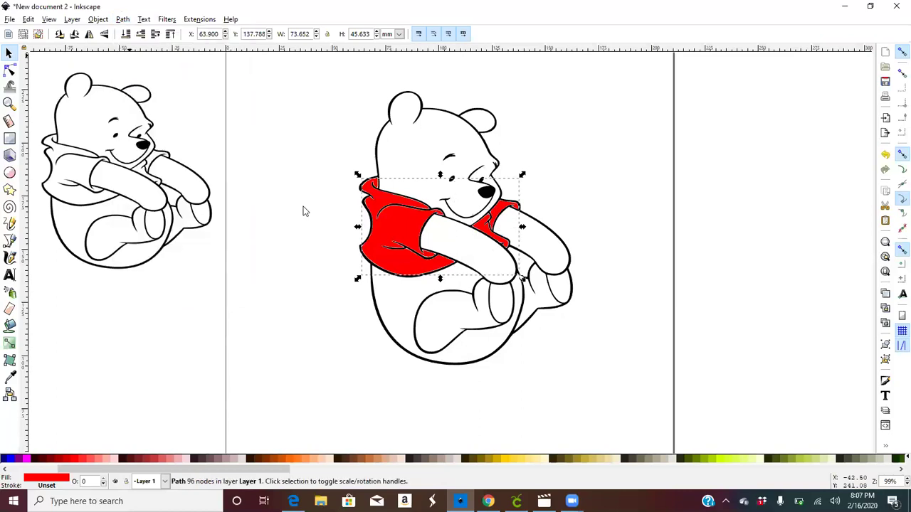
Shift the merged red shirt slightly as a test, undo the move and deselect the shirt.
left_click(320, 235)
left_click_drag(387, 246, 380, 227)
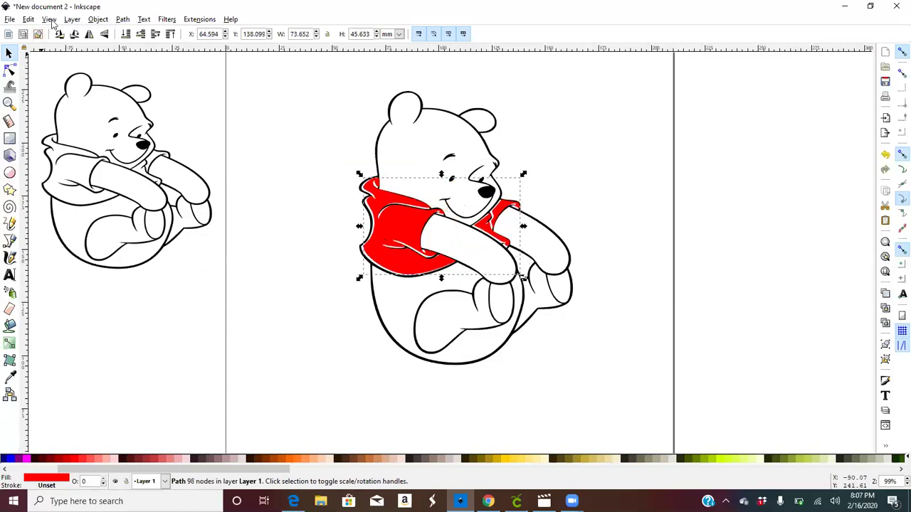
left_click(51, 24)
left_click(28, 32)
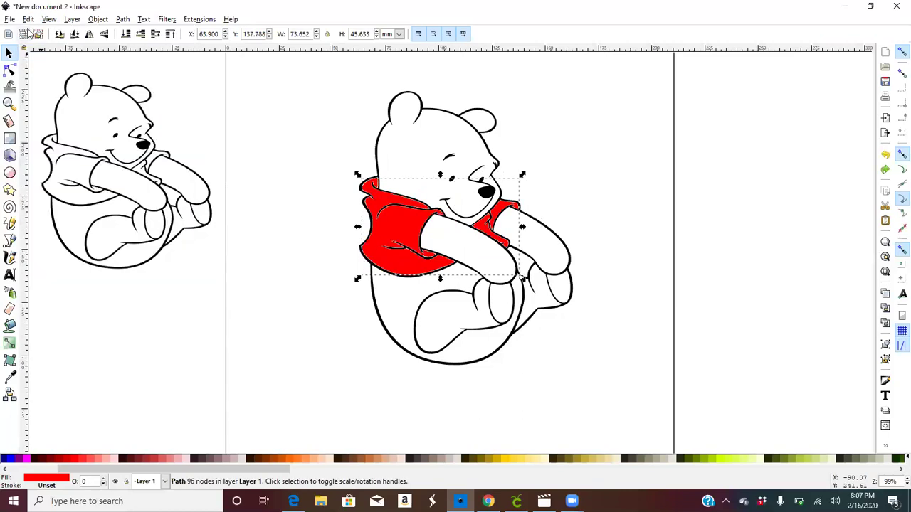
left_click(330, 265)
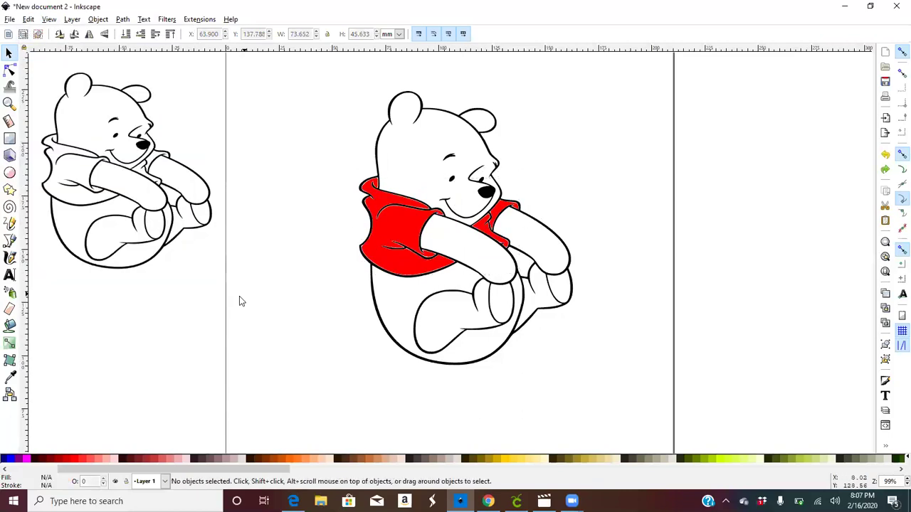
Bucket-fill Pooh's head, belly, both legs, both arms and both foot soles with yellow #FFCC00.
left_click(10, 326)
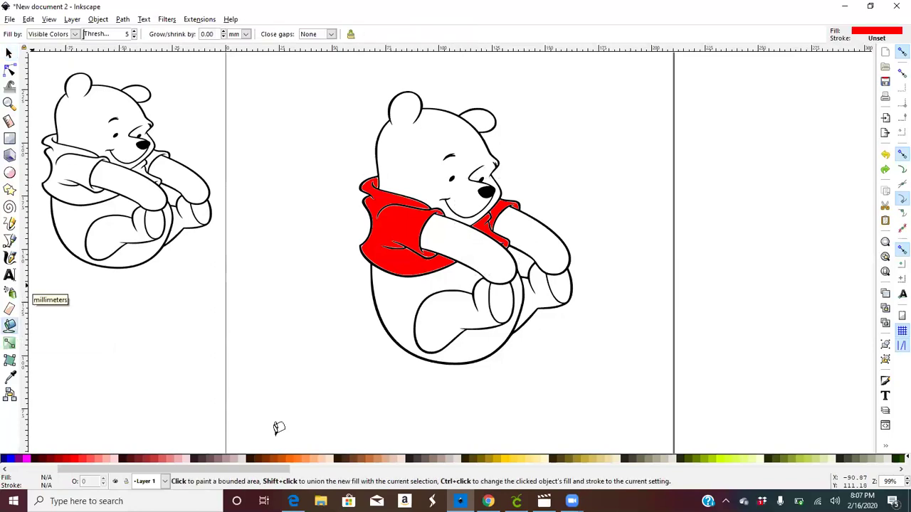
left_click(503, 464)
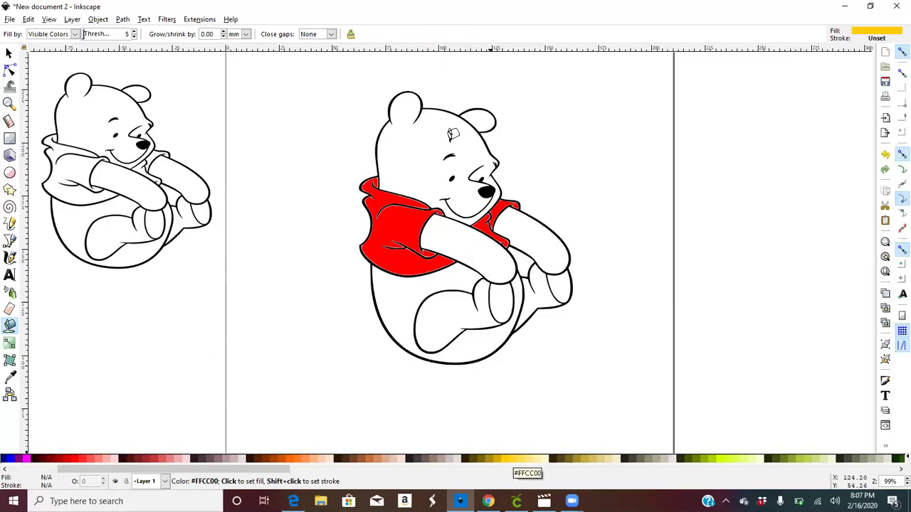
left_click(429, 139)
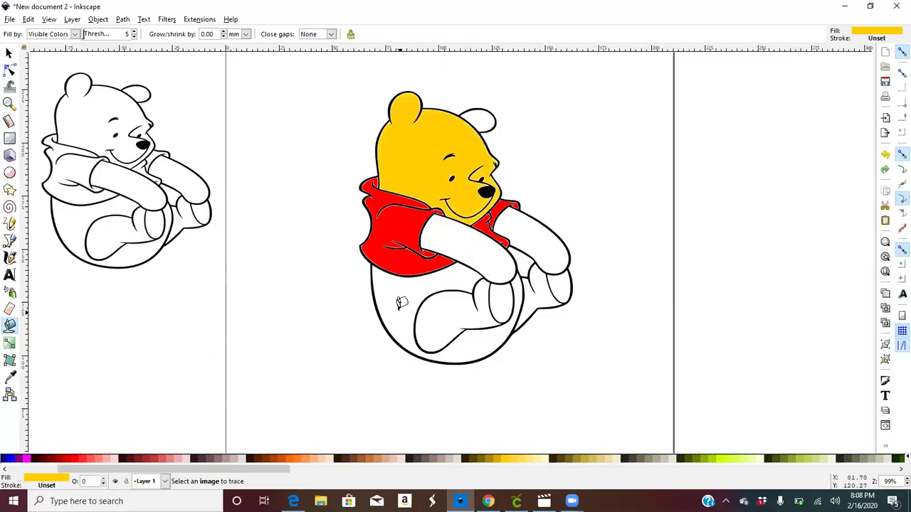
left_click(399, 305)
left_click(456, 307)
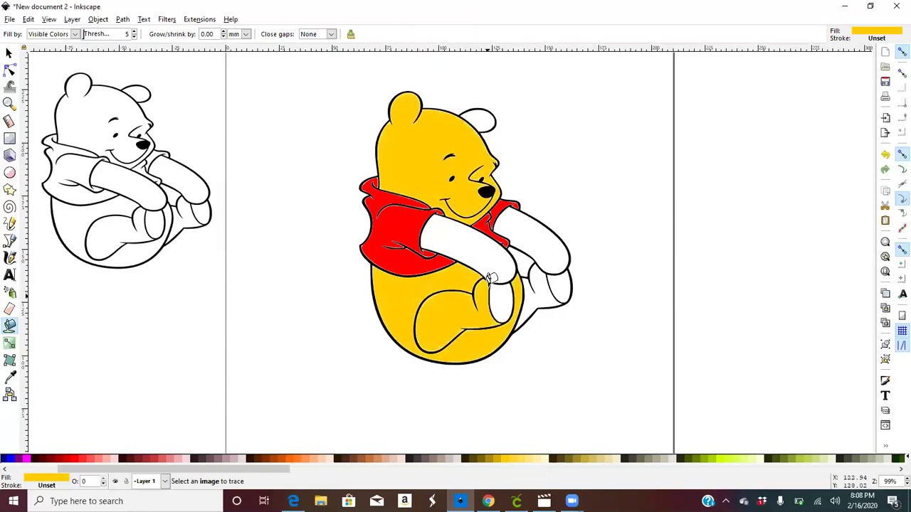
left_click(483, 258)
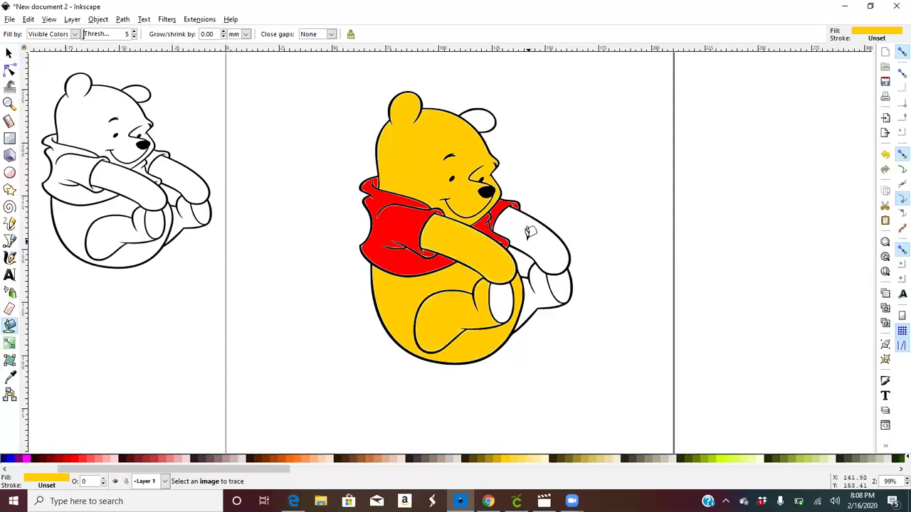
left_click(527, 233)
left_click(502, 294)
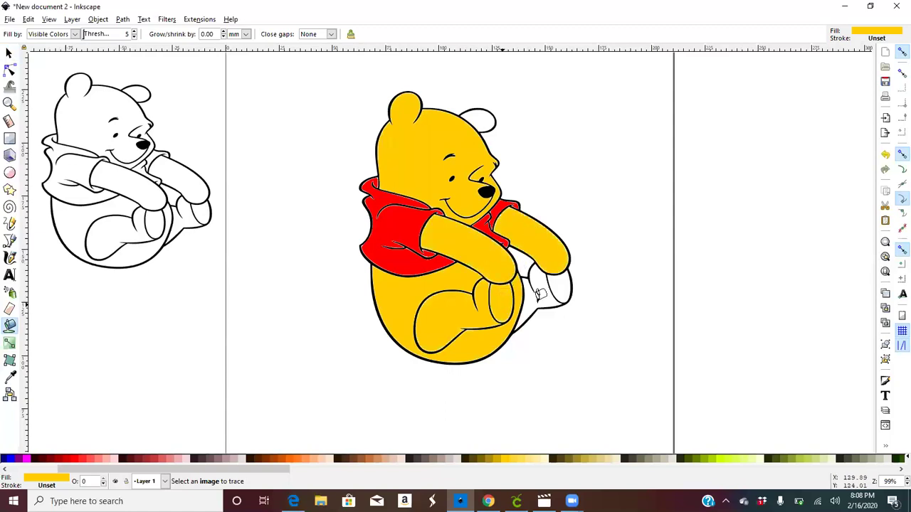
left_click(544, 287)
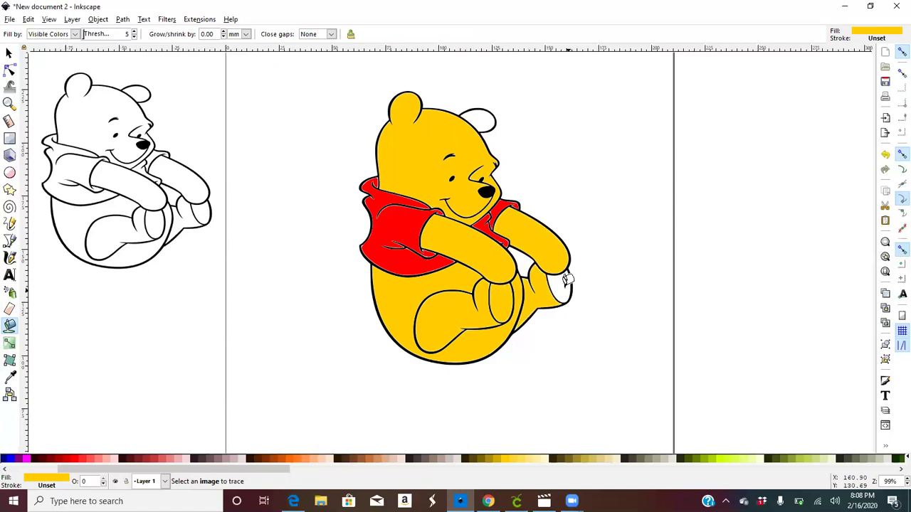
left_click(566, 280)
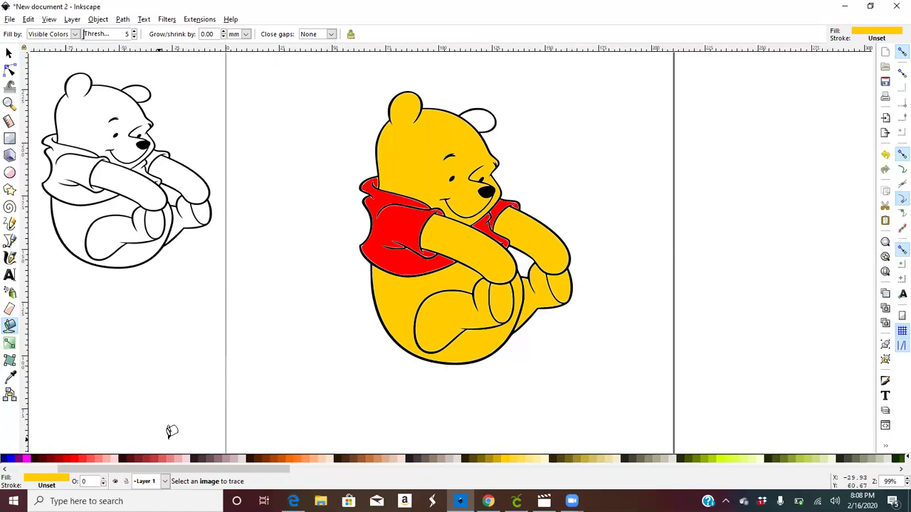
Select the eight yellow pieces of the head, arms, belly, legs and feet and merge them with Union.
left_click(9, 54)
left_click(305, 245)
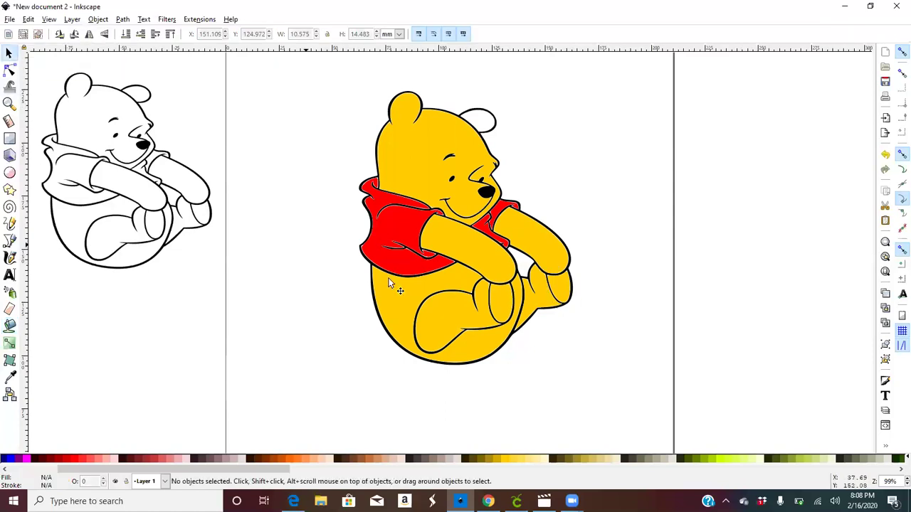
key("ctrl+shift")
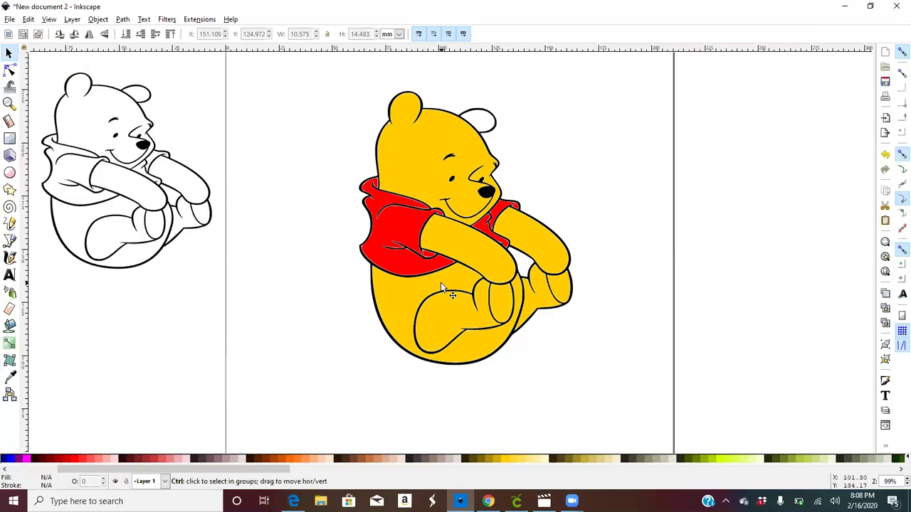
left_click(419, 165, "ctrl")
left_click(449, 238, "ctrl+shift")
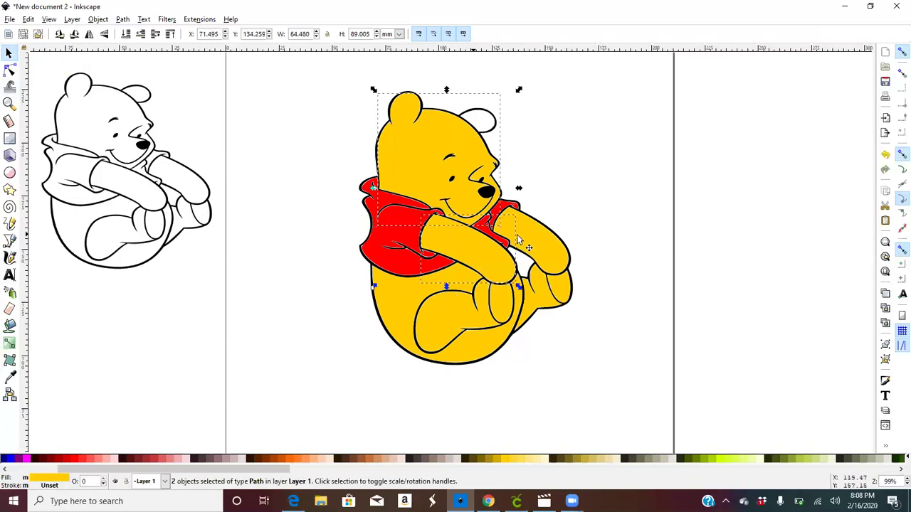
left_click(529, 235, "ctrl+shift")
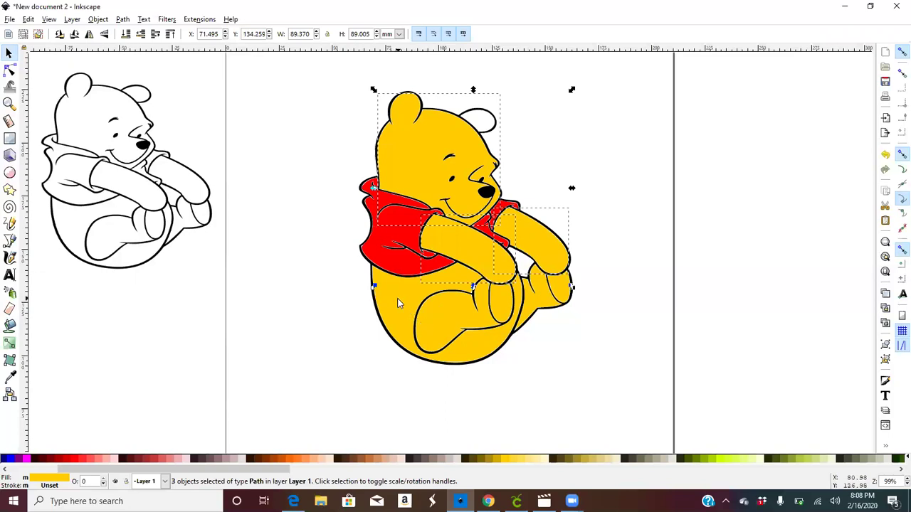
left_click(399, 304, "ctrl+shift")
left_click(434, 313, "ctrl+shift")
left_click(510, 305, "ctrl+shift")
left_click(558, 296, "ctrl+shift")
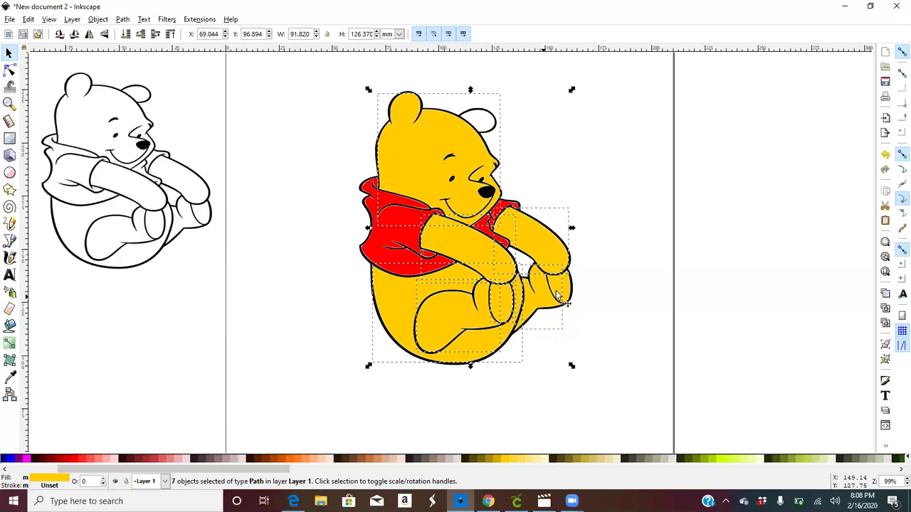
left_click(566, 293, "ctrl+shift")
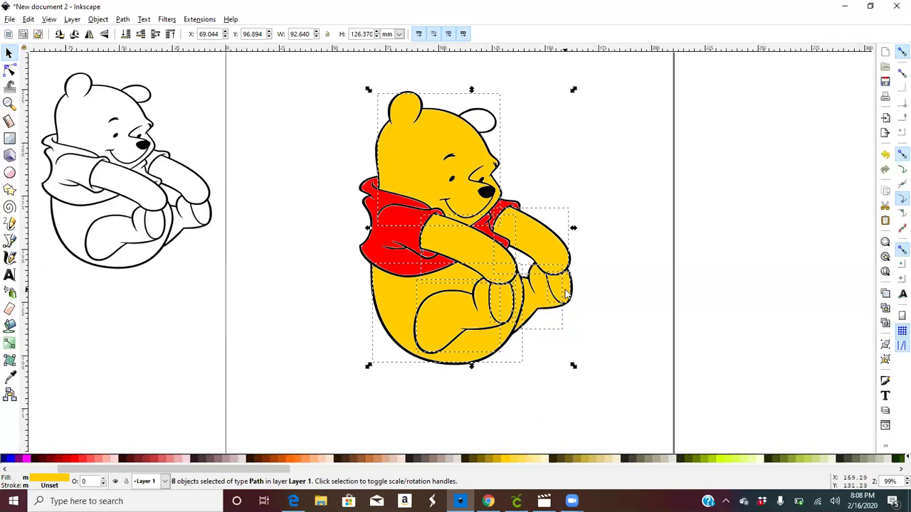
left_click(124, 20)
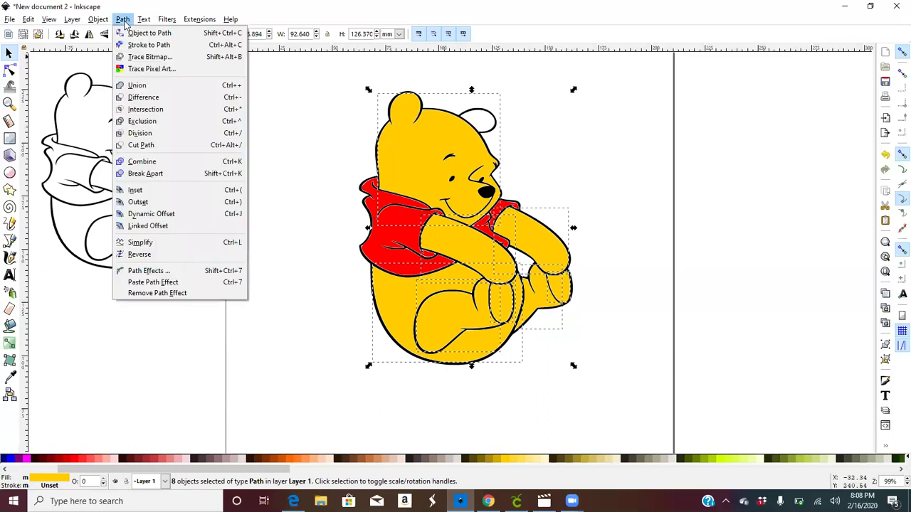
left_click(137, 86)
Pull the merged yellow shape off the outline, test-move the red shirt, and put both back in place over the outline.
left_click_drag(397, 175, 624, 152)
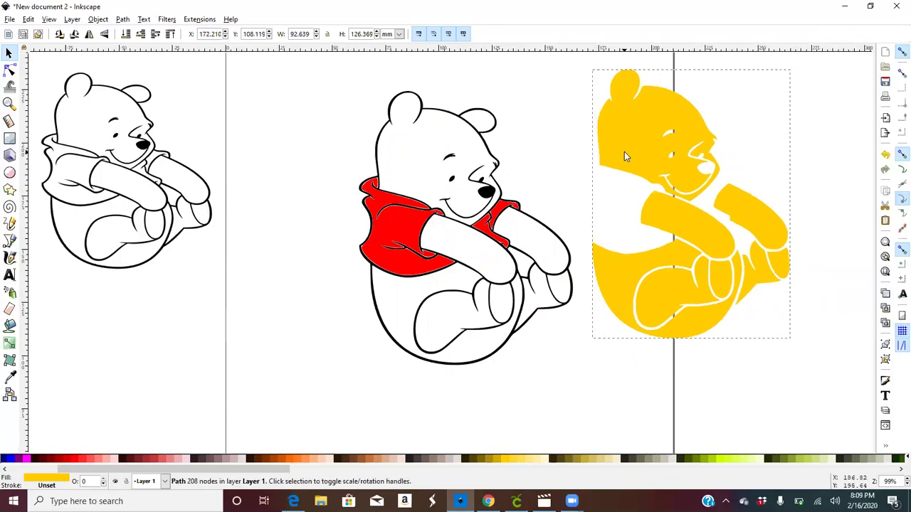
left_click(624, 151)
left_click_drag(393, 242, 441, 241)
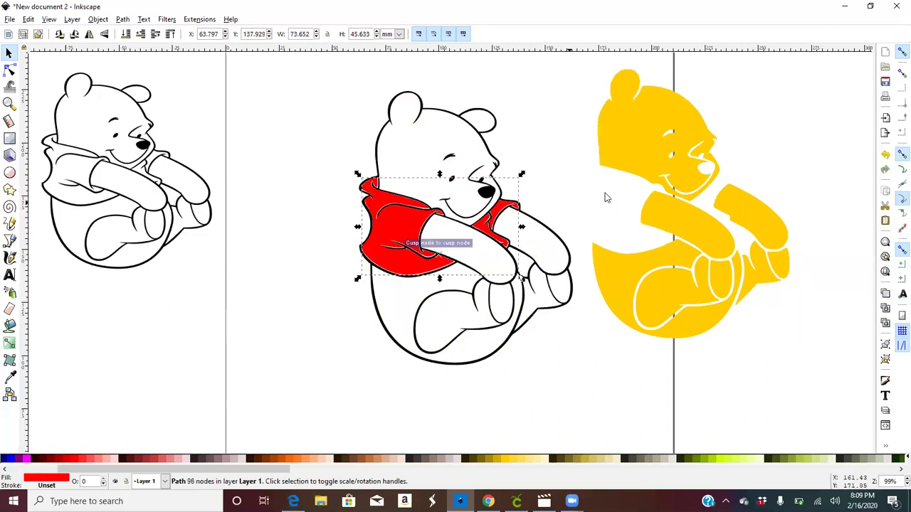
left_click_drag(620, 146, 410, 161)
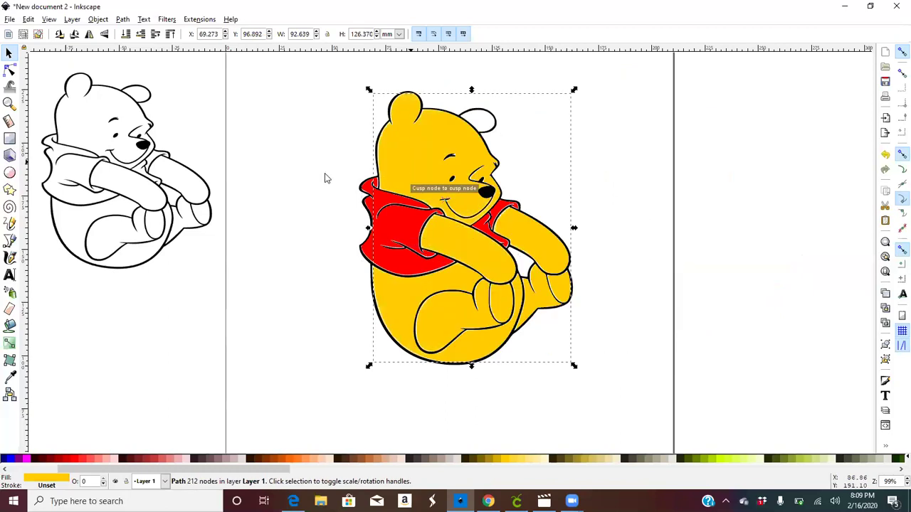
key("Escape")
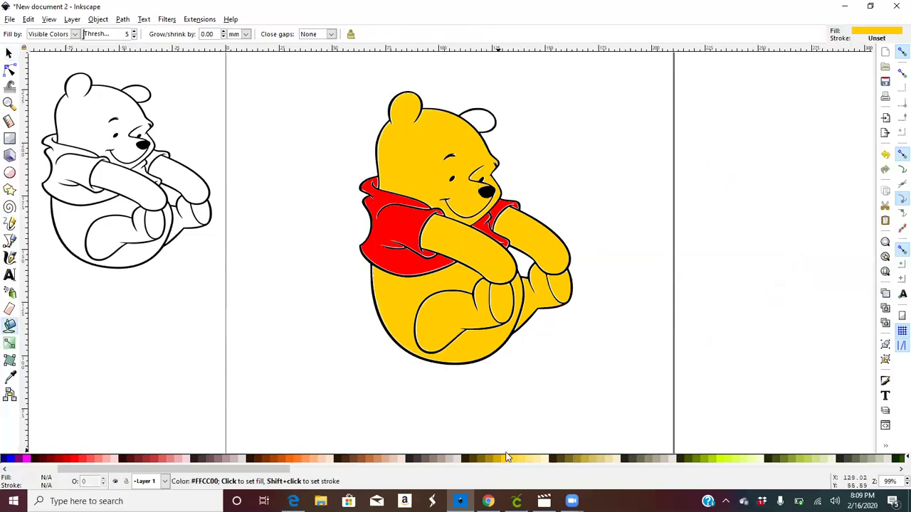
Bucket-fill Pooh's remaining white ear with yellow #FFCC00 and merge it with the yellow body using Union.
left_click(484, 110)
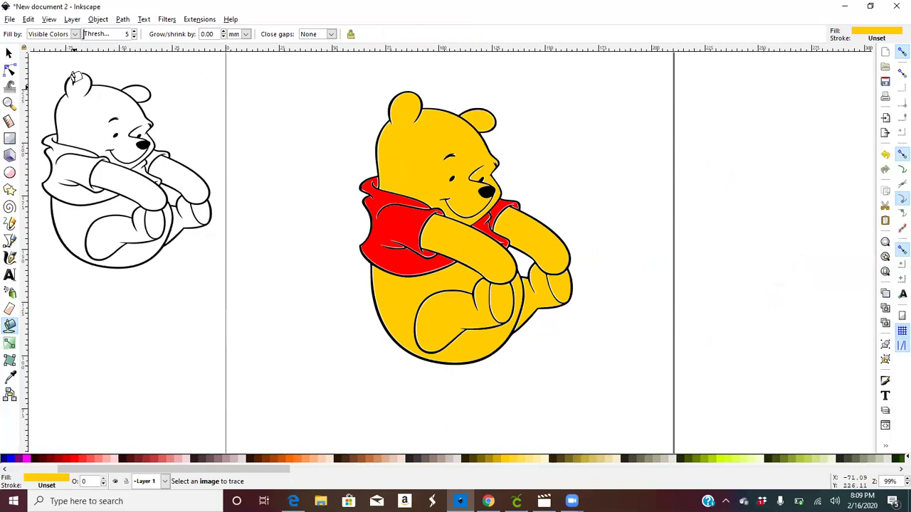
left_click(8, 53)
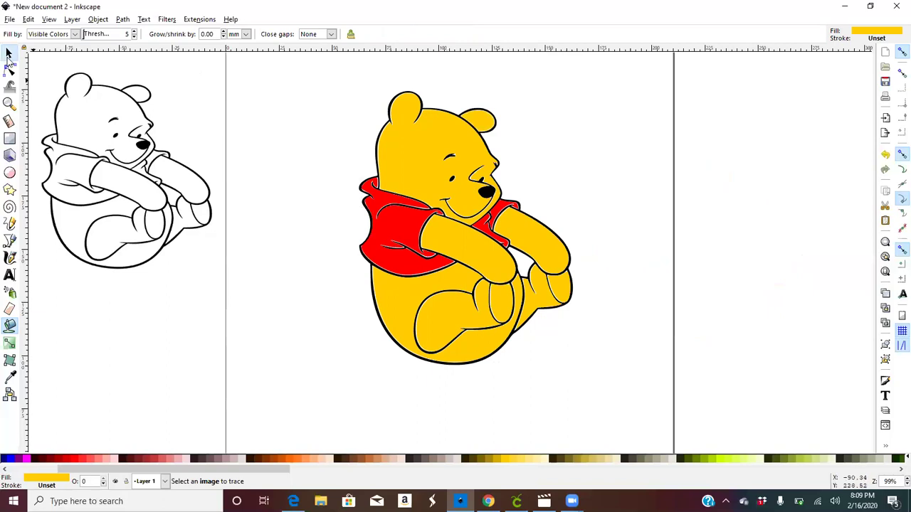
left_click(326, 155)
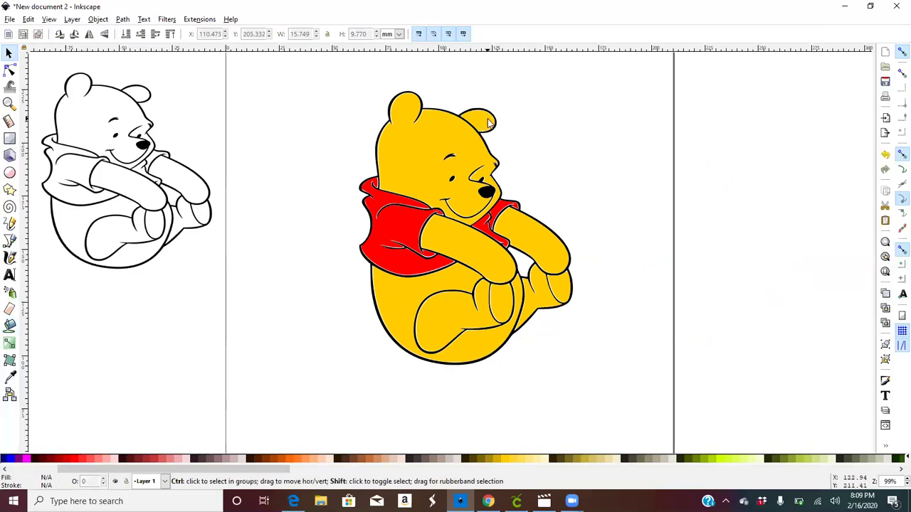
key("shift+Tab")
left_click(440, 133, "shift")
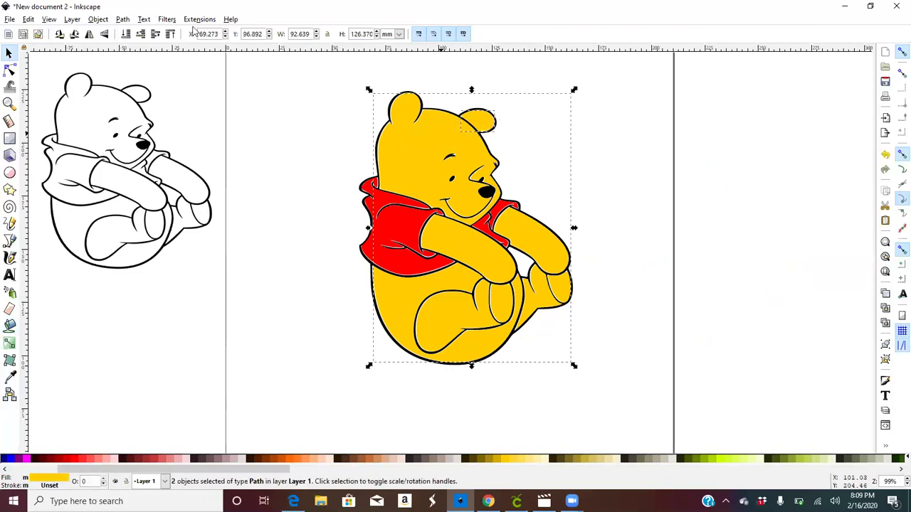
left_click(122, 20)
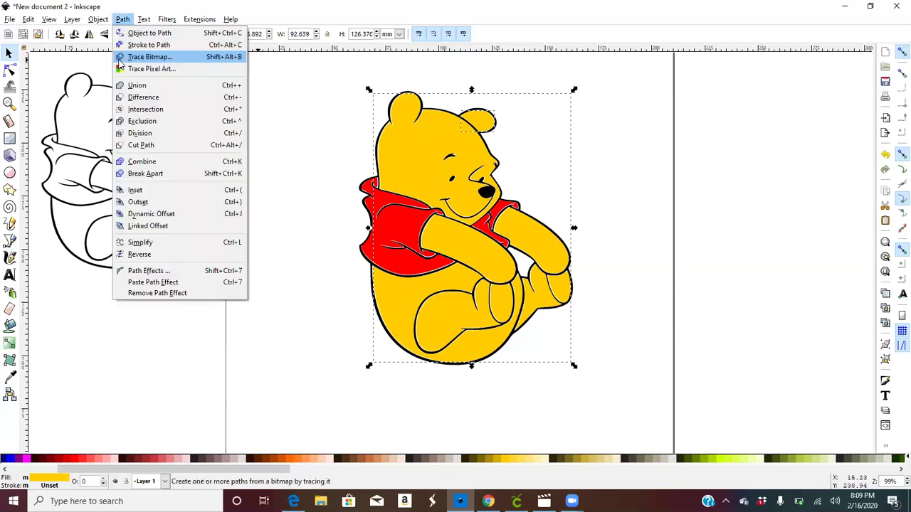
left_click(128, 88)
left_click(282, 130)
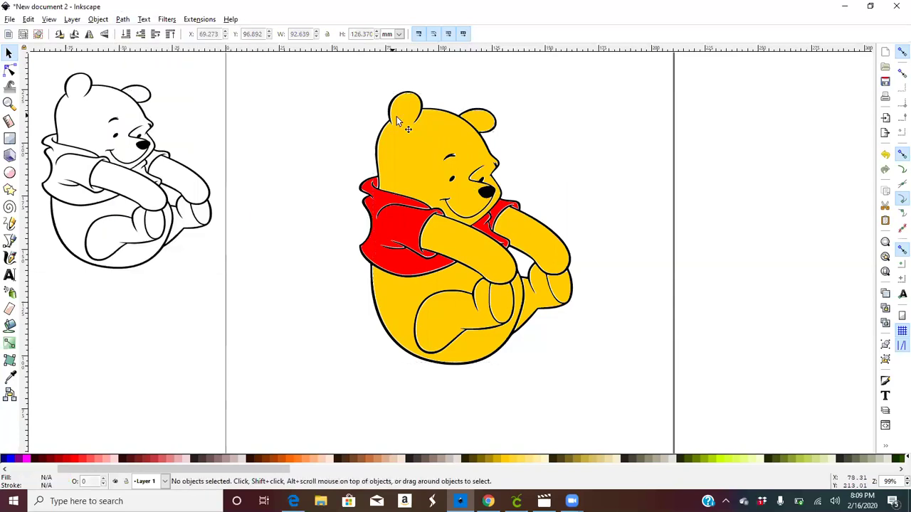
Test-move the merged yellow shape slightly off the outline, nudge it back into alignment and deselect it.
mouse_move(407, 131)
left_mouse_down()
mouse_move(507, 118)
mouse_move(410, 134)
left_mouse_up()
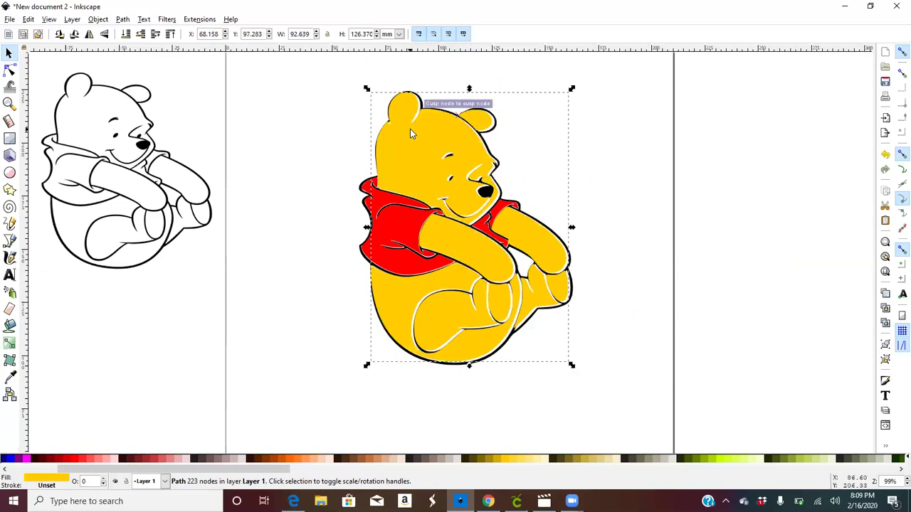
key("Down")
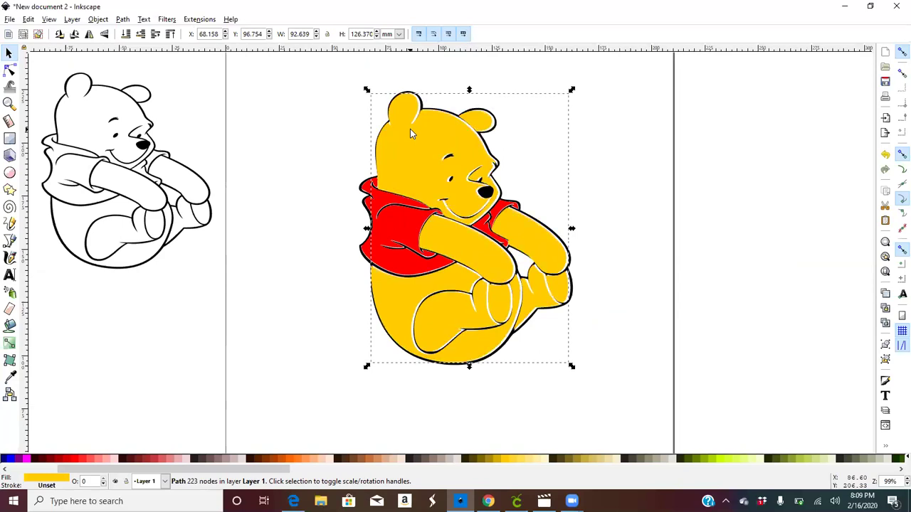
key("Right")
key("Right")
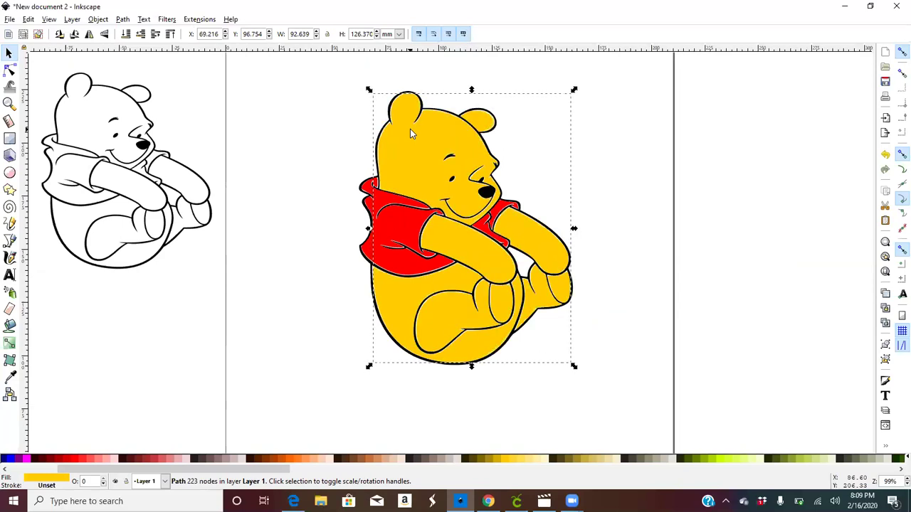
key("Escape")
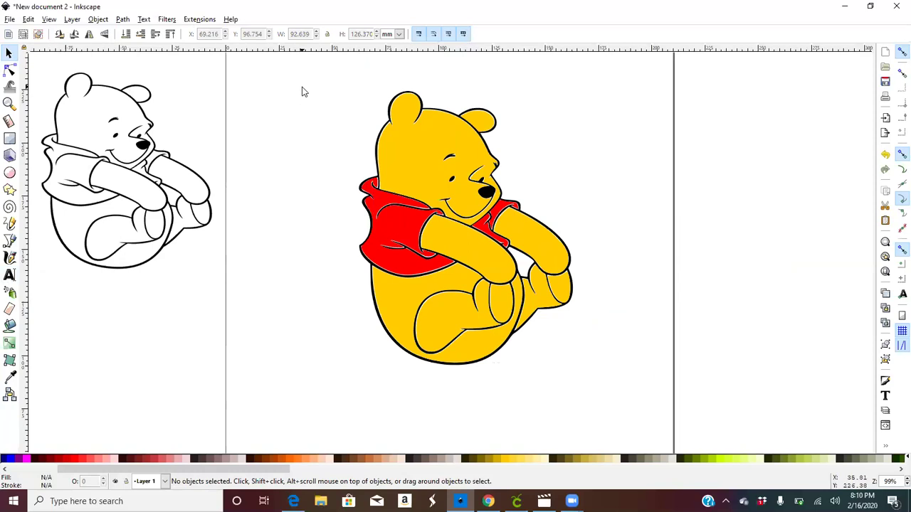
Group the colored Pooh's yellow, red and outline paths, and delete the uncolored Pooh drawing beside the page.
left_click_drag(302, 87, 585, 378)
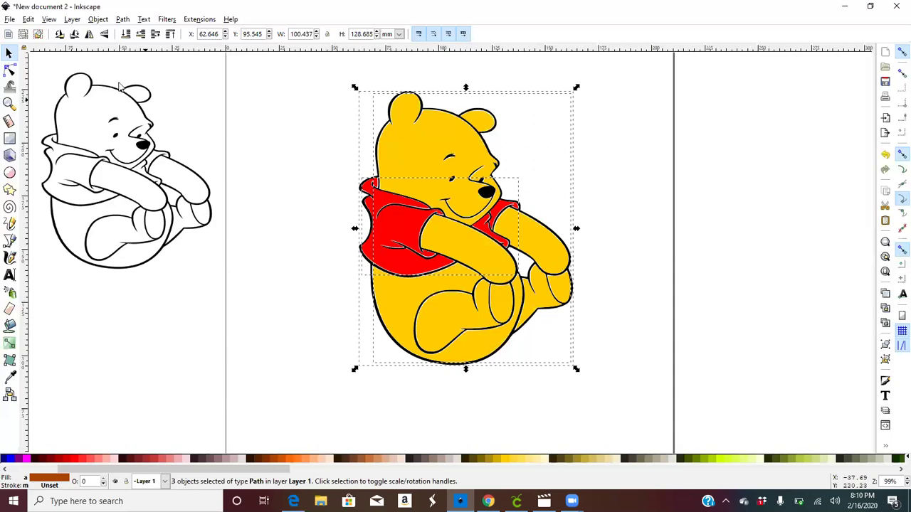
left_click(96, 20)
left_click(253, 103)
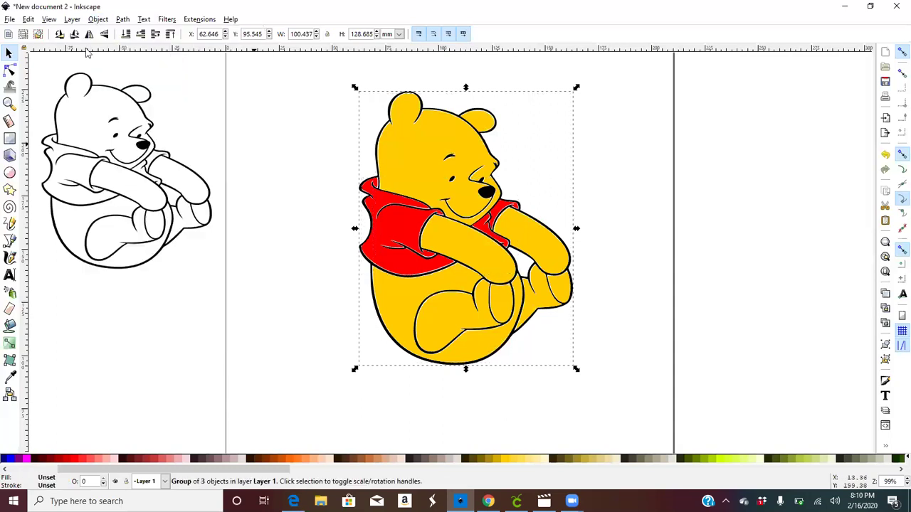
key("Escape")
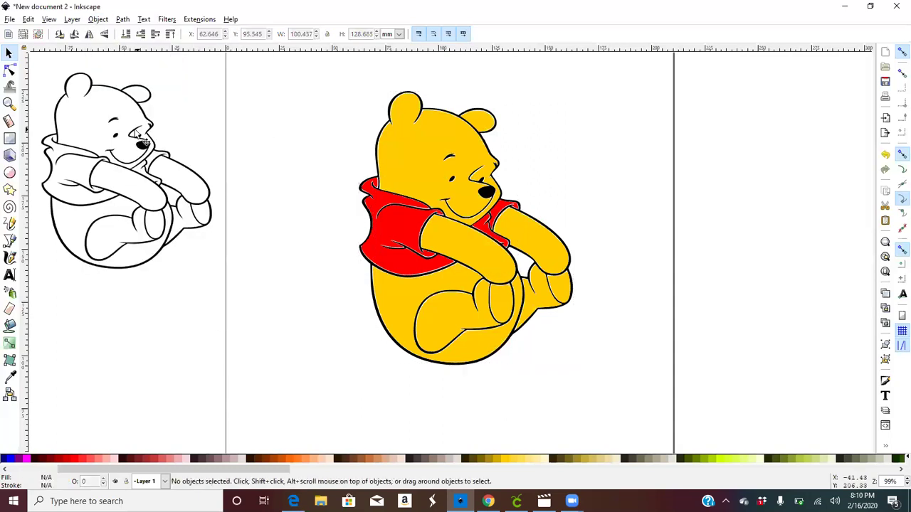
left_click(137, 134)
key("Delete")
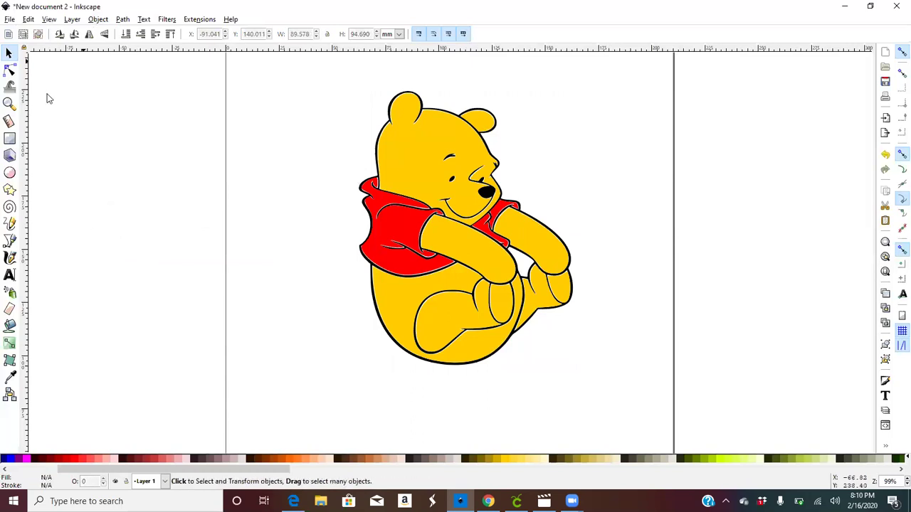
Save the document in the Pictures folder as WP in Plain SVG format.
key("alt+f")
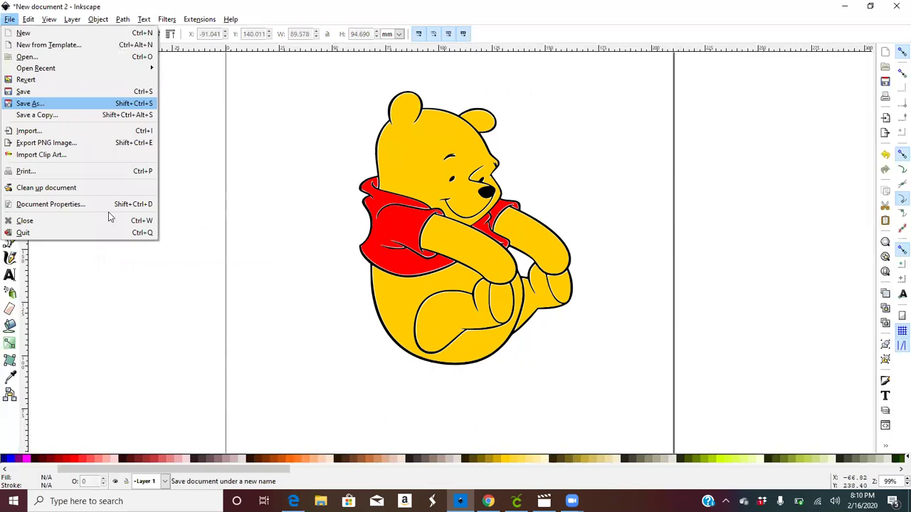
key("Return")
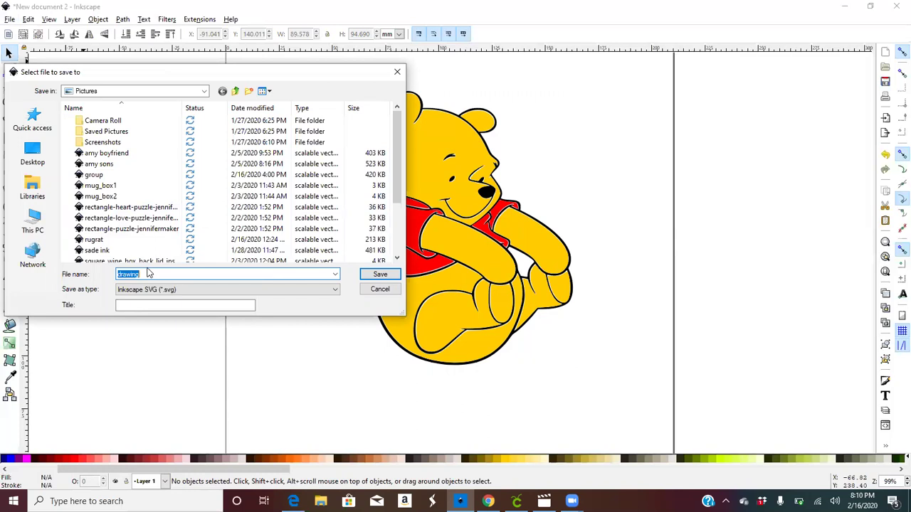
type("WP")
left_click(143, 294)
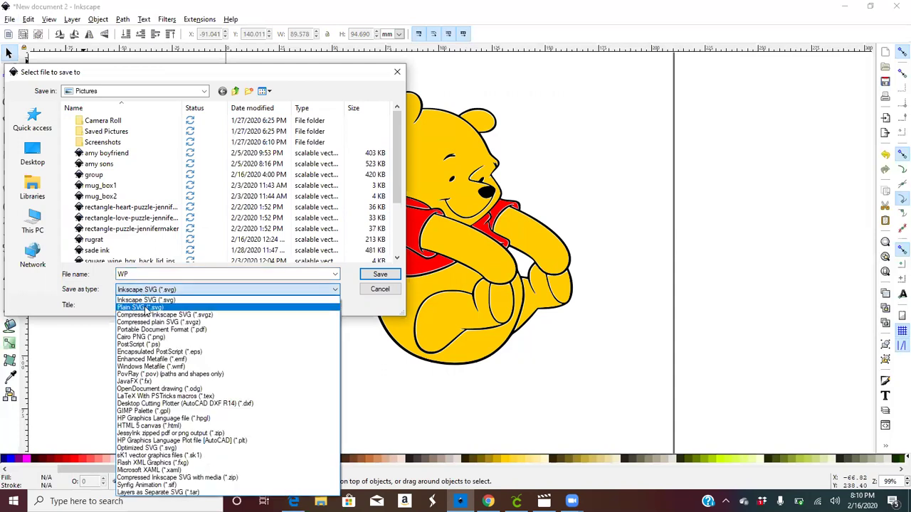
left_click(145, 308)
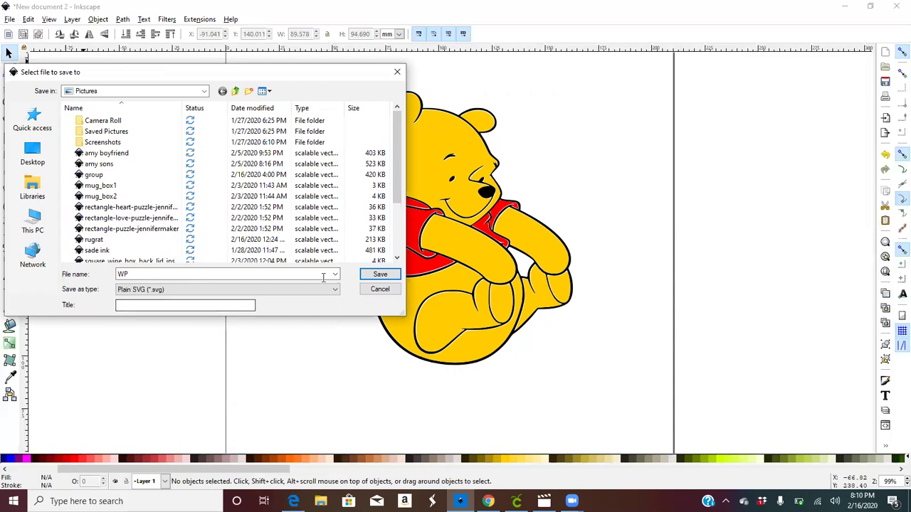
left_click(377, 275)
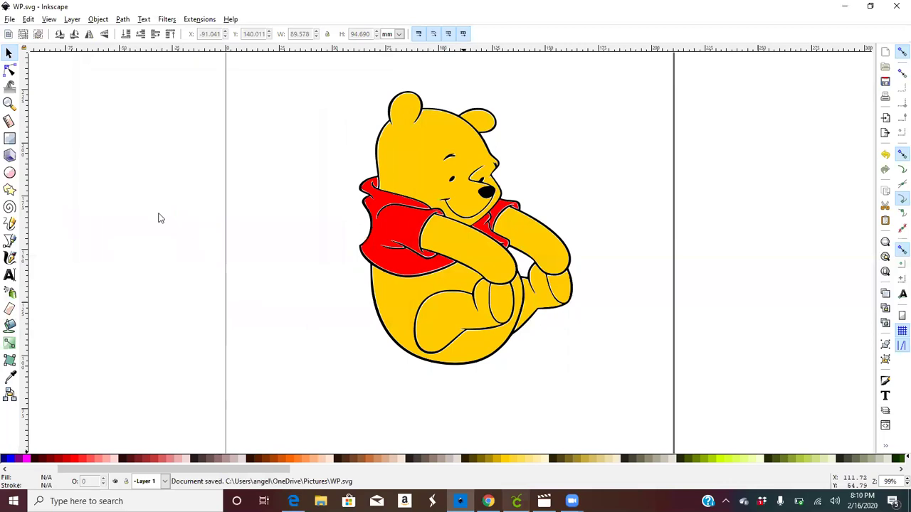
Switch to Cricut Design Space and start a new project, replacing the unsaved unicorn project.
key("alt+Tab")
left_click(14, 68)
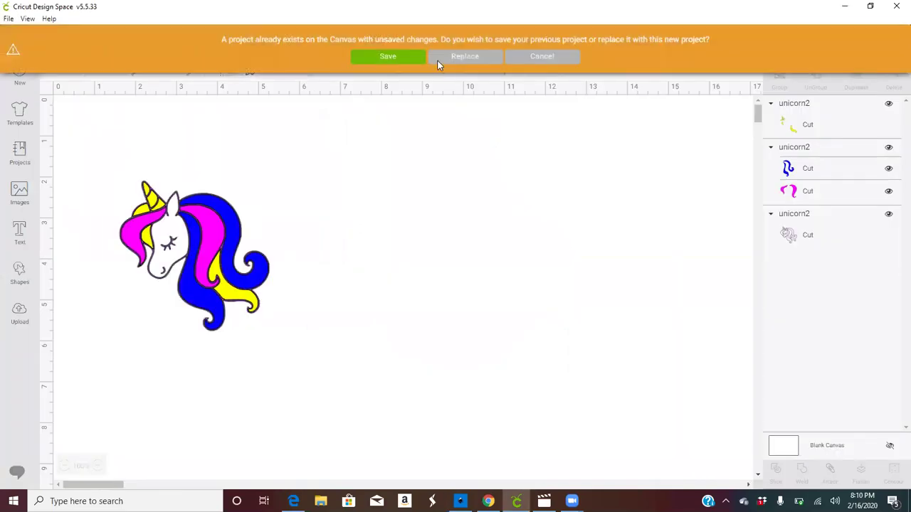
left_click(438, 59)
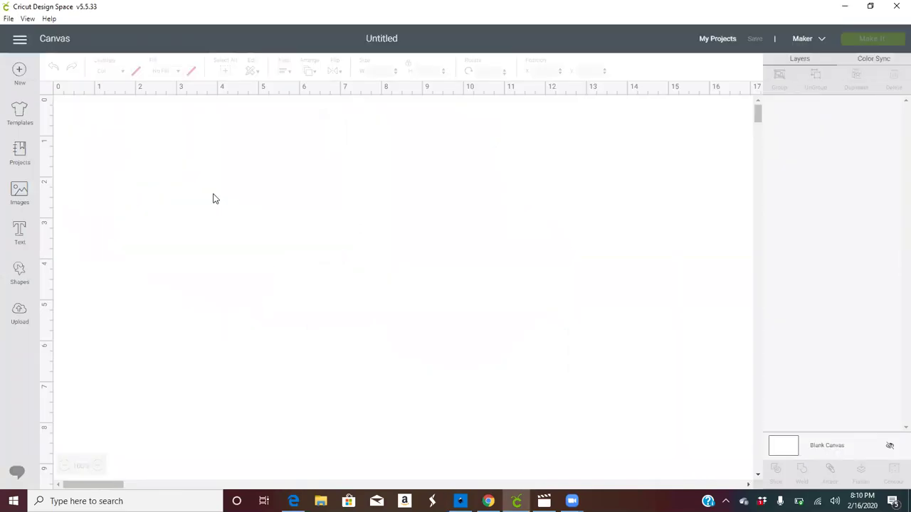
Upload WP.svg from the Pictures folder, save it as image WP and insert it on the canvas.
left_click(5, 317)
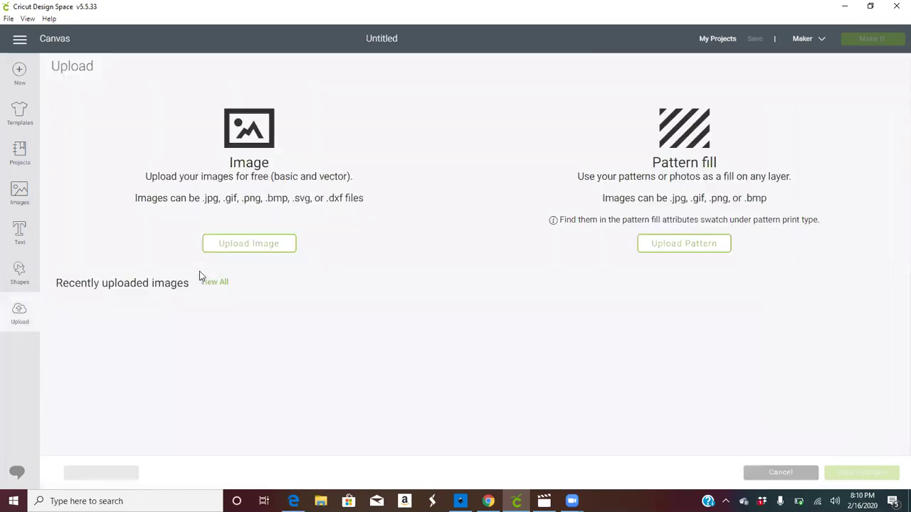
left_click(228, 244)
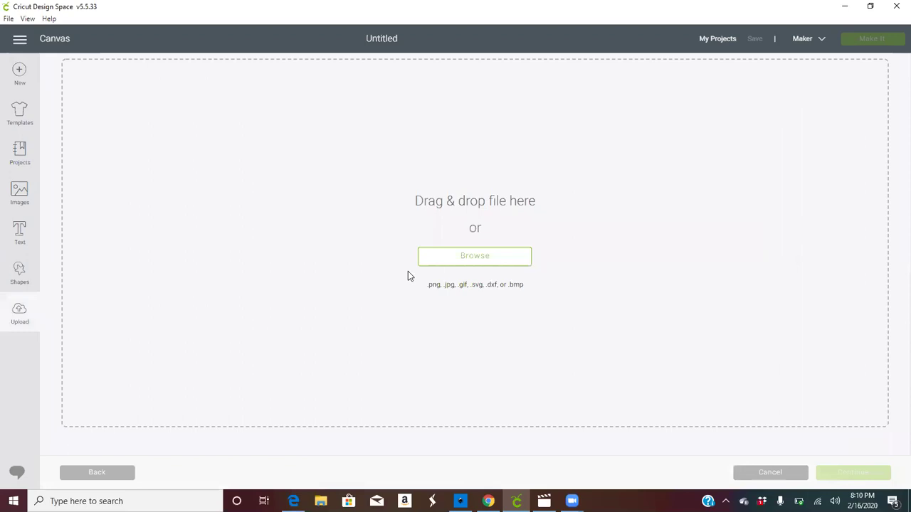
left_click(434, 263)
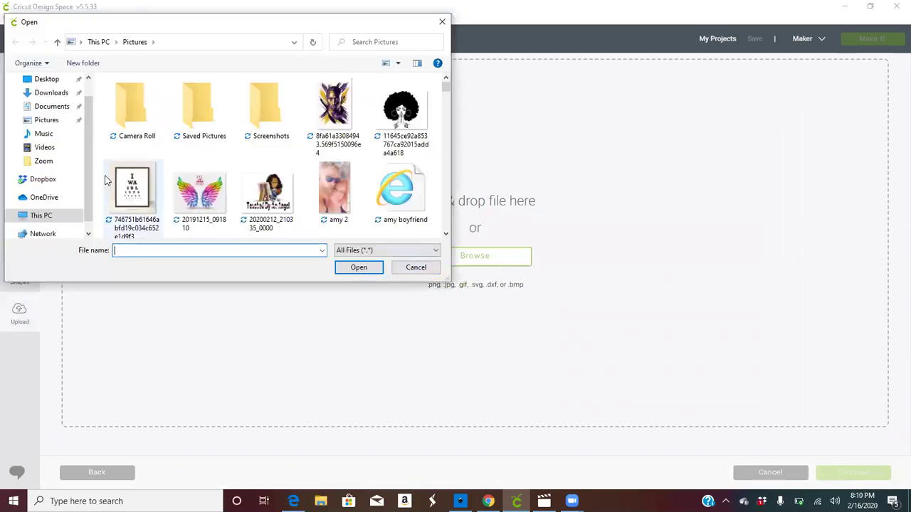
left_click(44, 125)
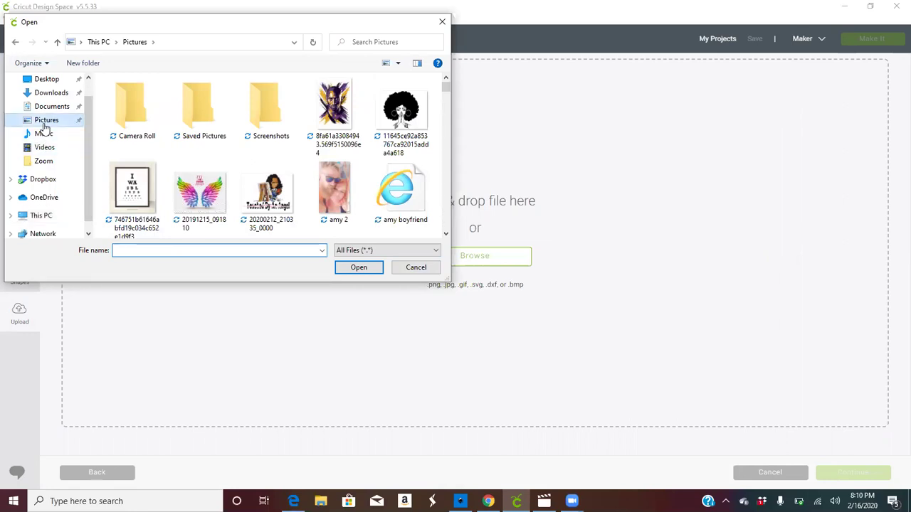
left_click(188, 251)
type("W")
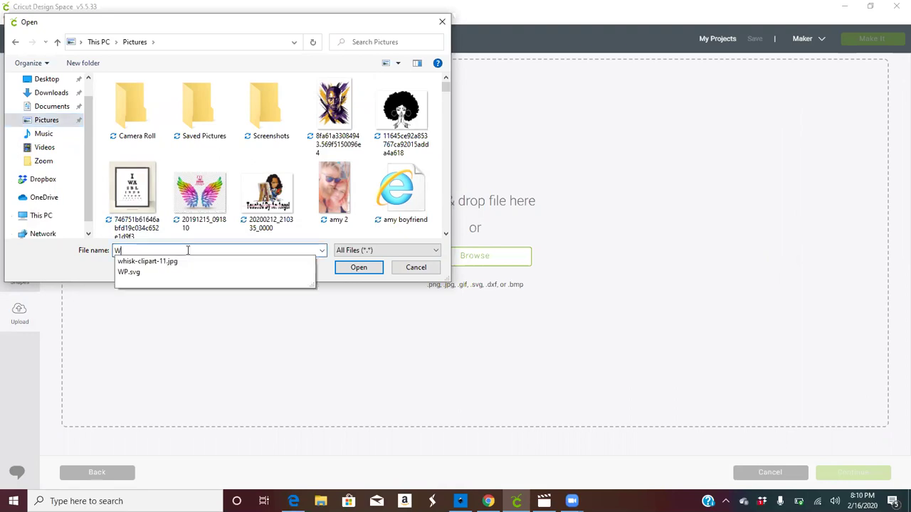
type("P")
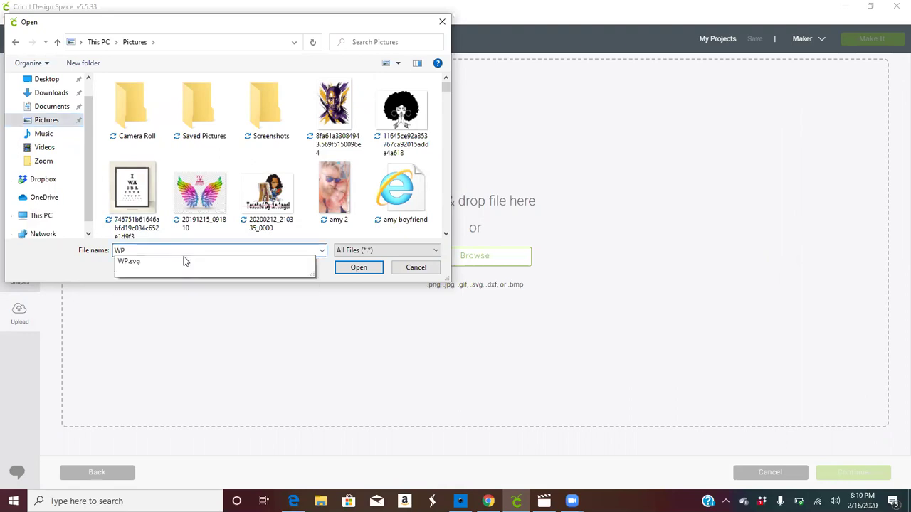
left_click(184, 262)
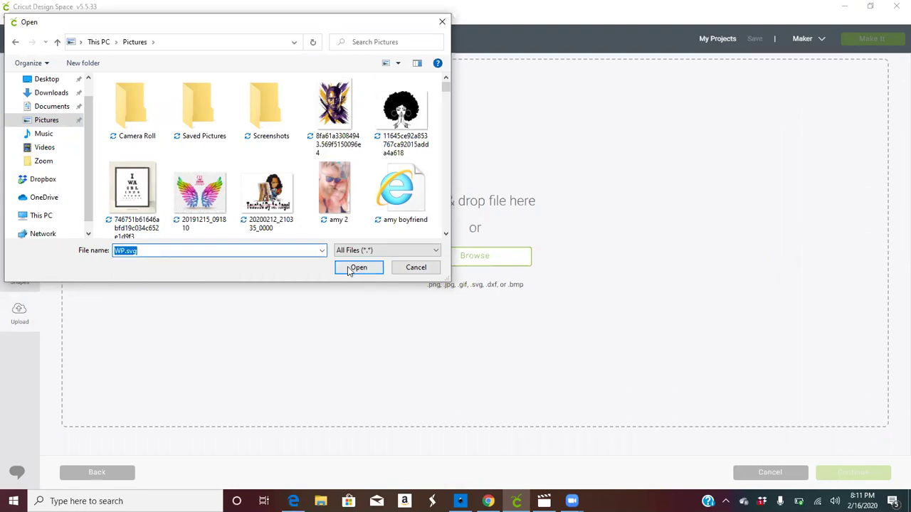
left_click(358, 267)
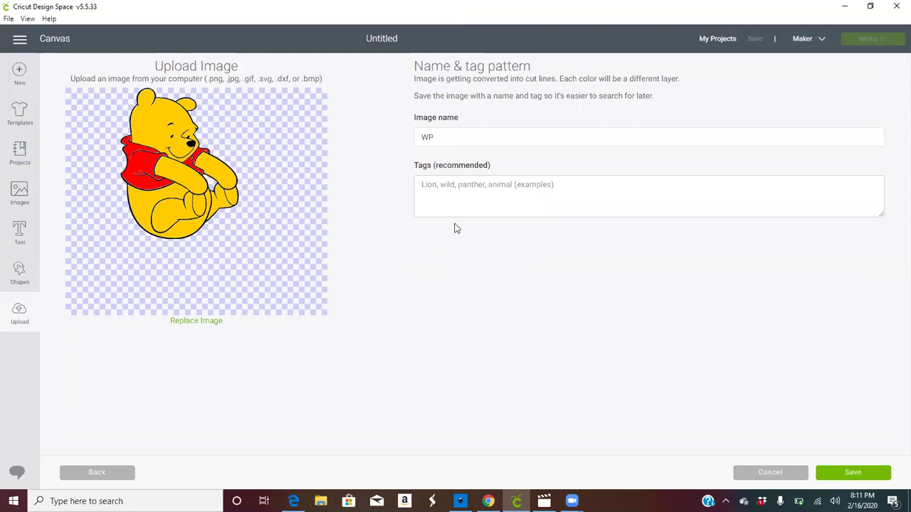
left_click(857, 474)
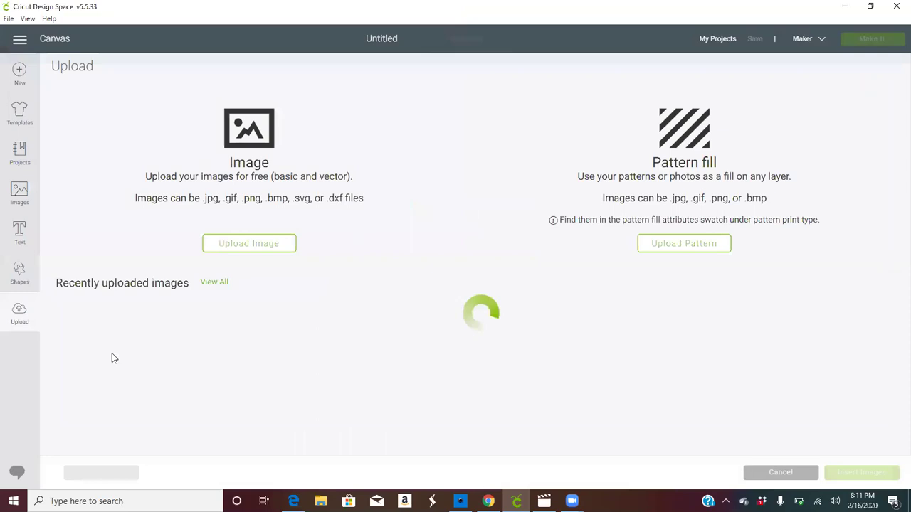
left_click(853, 473)
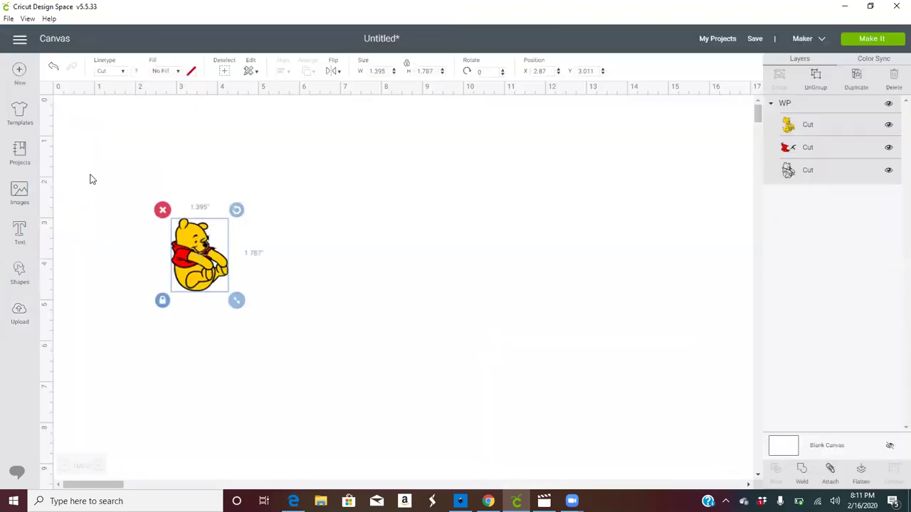
Enlarge the Pooh image to about 3.8 by 4.87 inches, move it higher on the canvas and ungroup its layers.
left_click_drag(238, 303, 340, 432)
left_click_drag(299, 382, 284, 299)
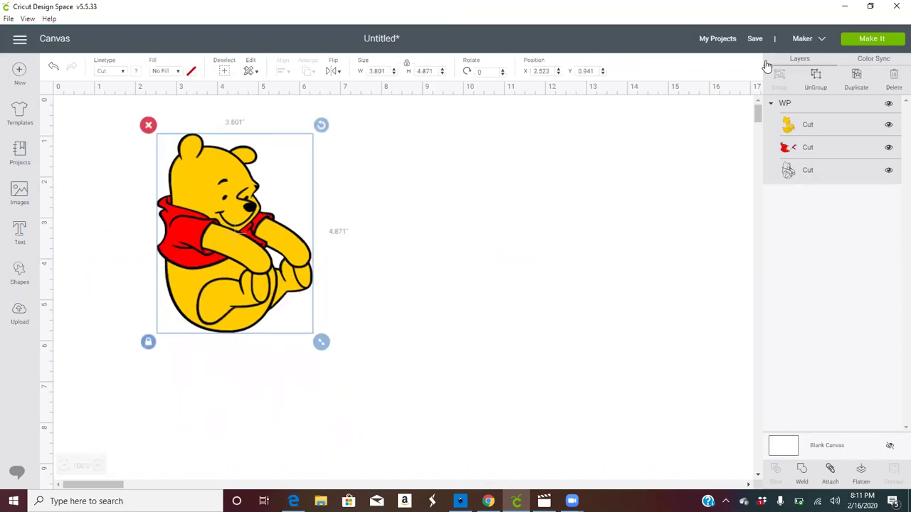
left_click(815, 78)
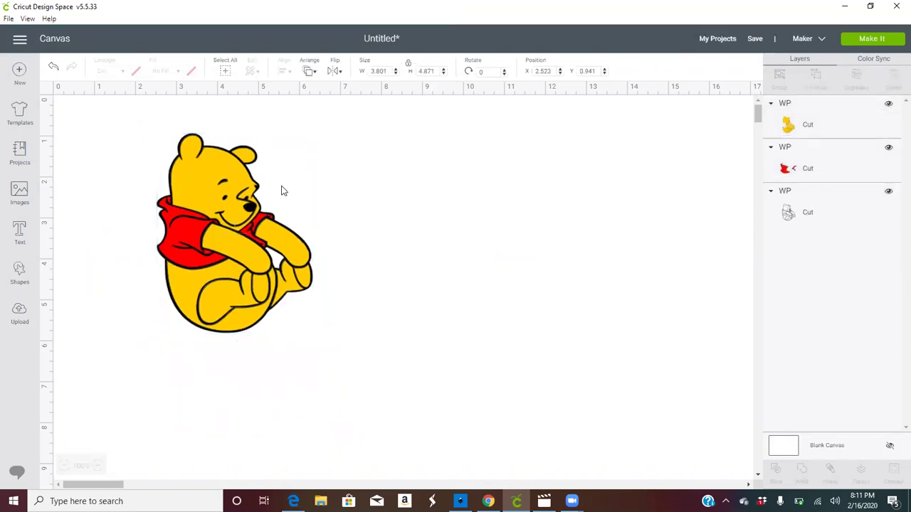
Pull the yellow body and red shirt layers away from the black outline, and undo the moves.
left_click_drag(284, 183, 423, 187)
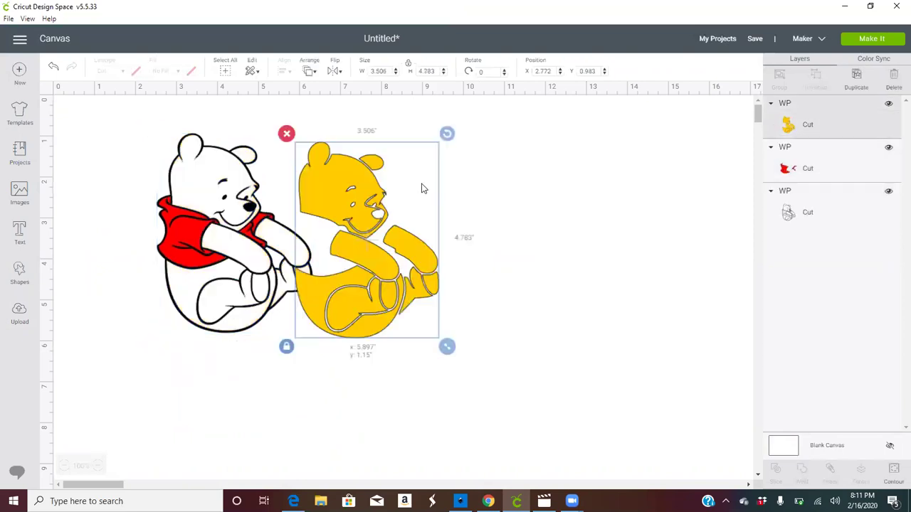
left_click_drag(338, 239, 419, 245)
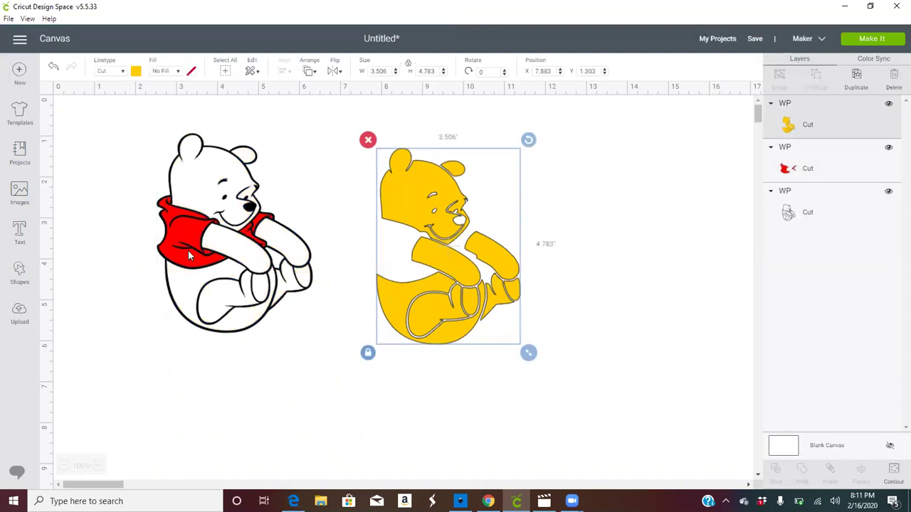
left_click_drag(188, 250, 567, 216)
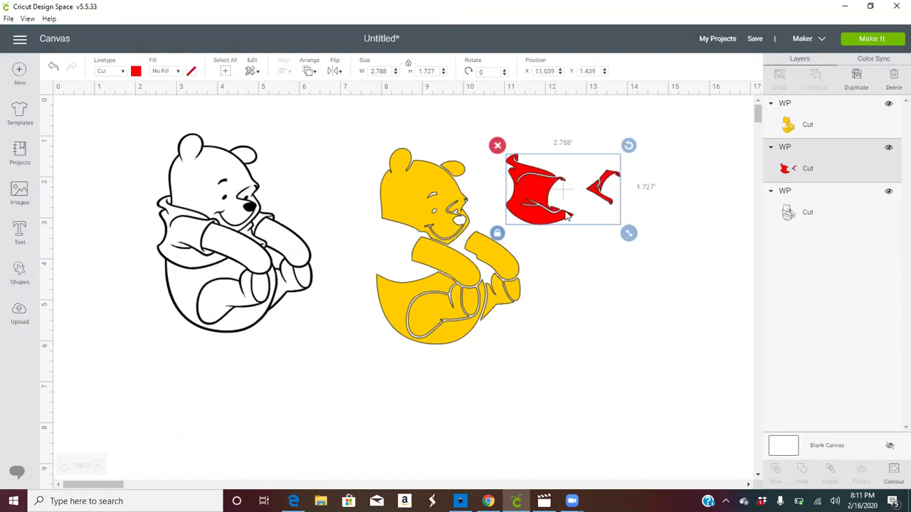
left_click(53, 70)
left_click(53, 70)
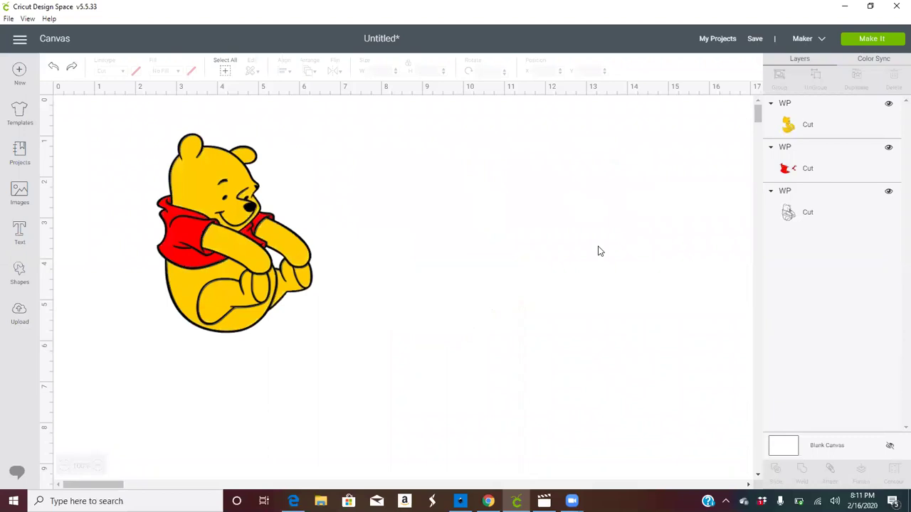